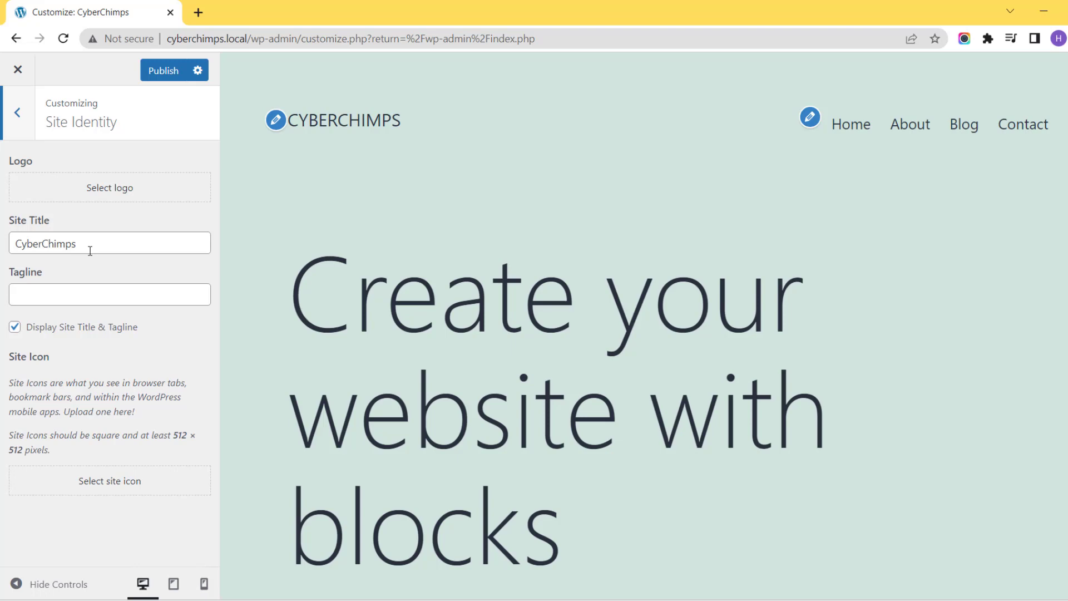
Set the site title to "Interiors" and the tagline to "That Reflect Your Style".
{"action": "double_click", "coordinate": [90, 251]}
{"action": "key", "text": "BackSpace"}
{"action": "type", "text": "Interior"}
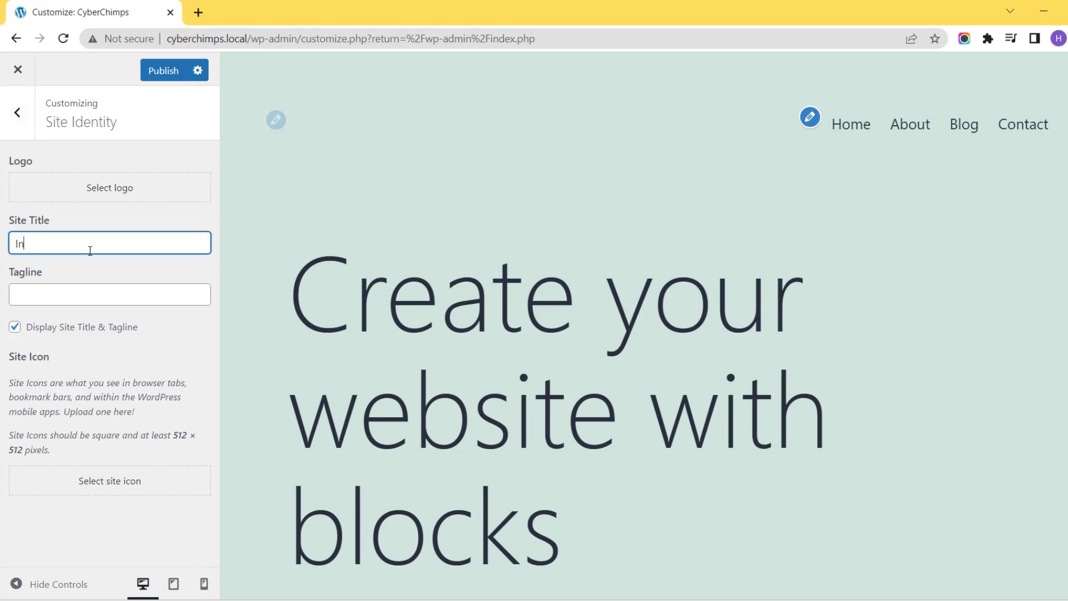
{"action": "type", "text": "s"}
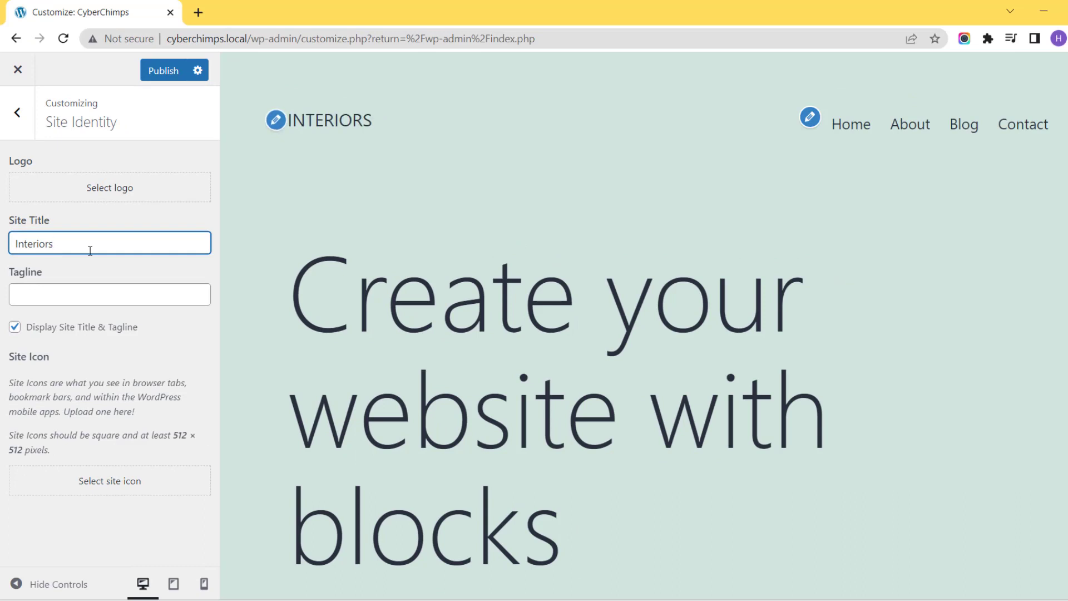
{"action": "left_click", "coordinate": [51, 295]}
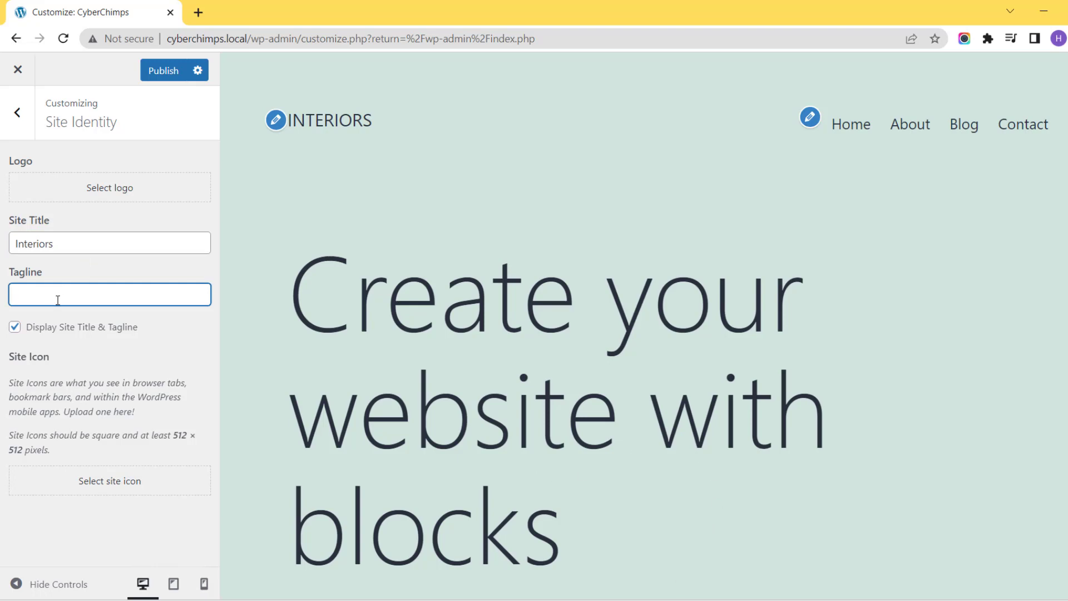
{"action": "type", "text": "That Reflect Your"}
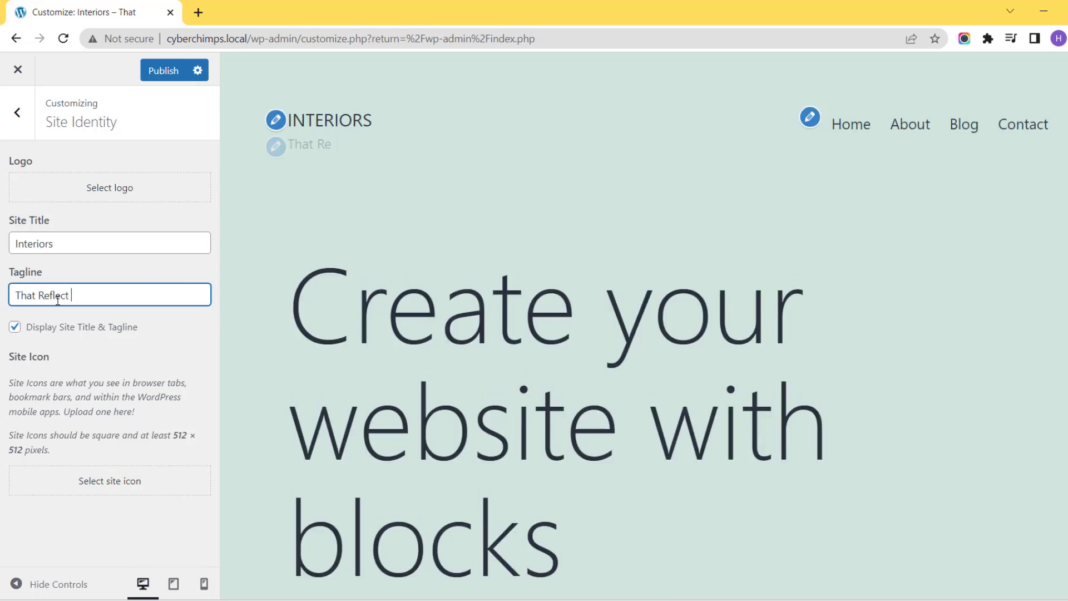
{"action": "type", "text": " Style"}
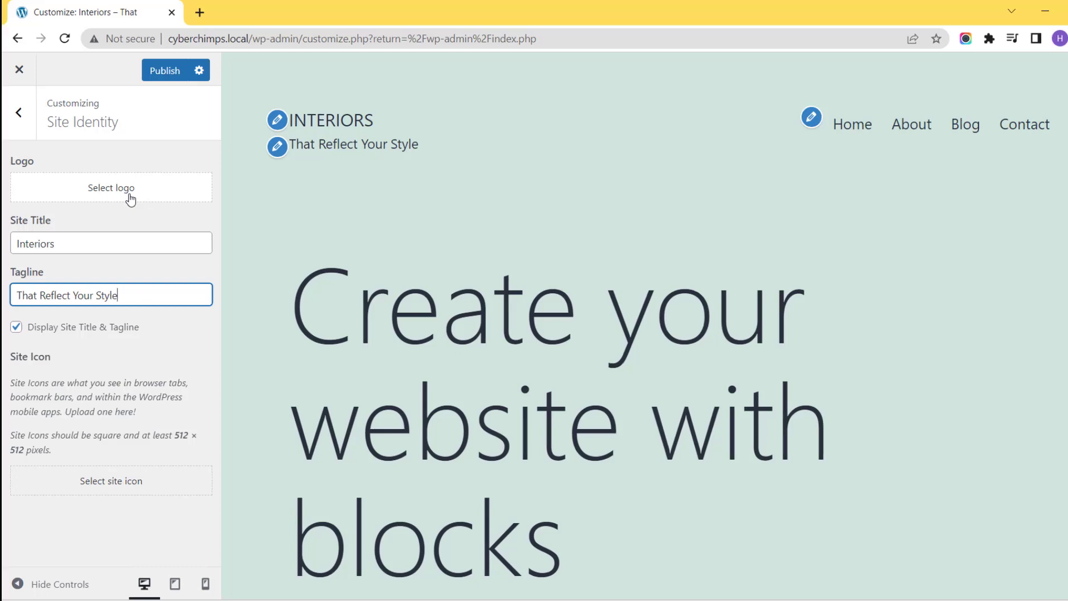
Upload the interior-logo11 image and set it as the site logo without cropping.
{"action": "left_click", "coordinate": [112, 197]}
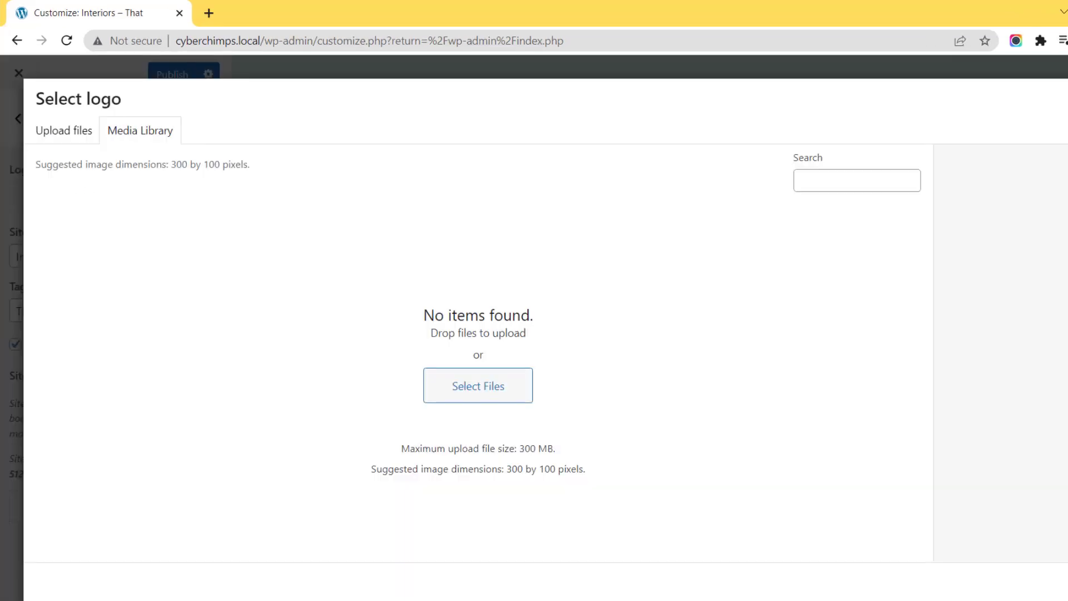
{"action": "key", "text": "alt+Tab"}
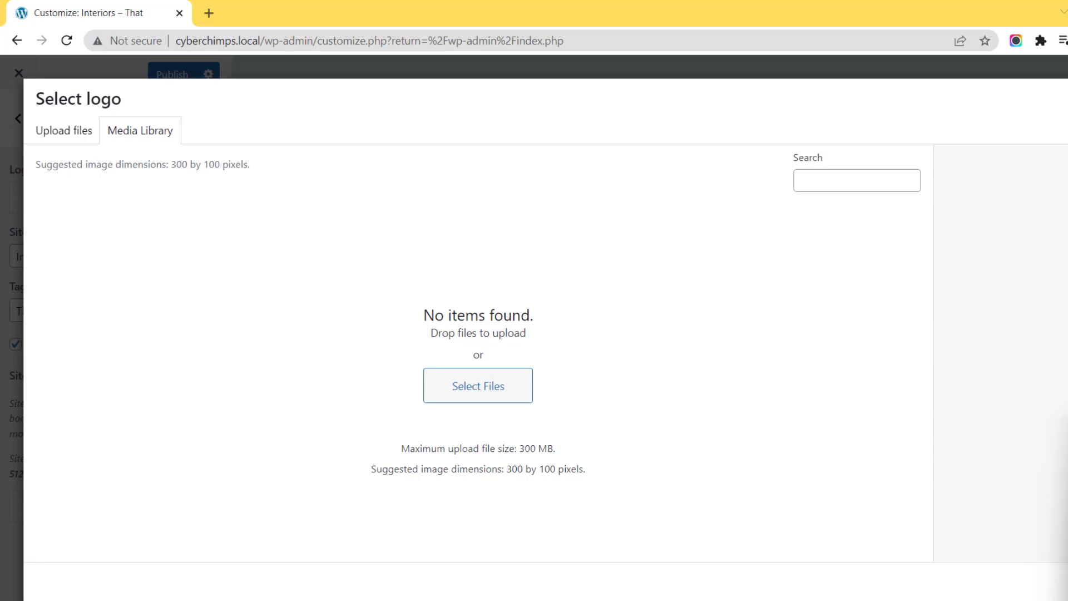
{"action": "left_click_drag", "start_coordinate": [1063, 529], "coordinate": [436, 365]}
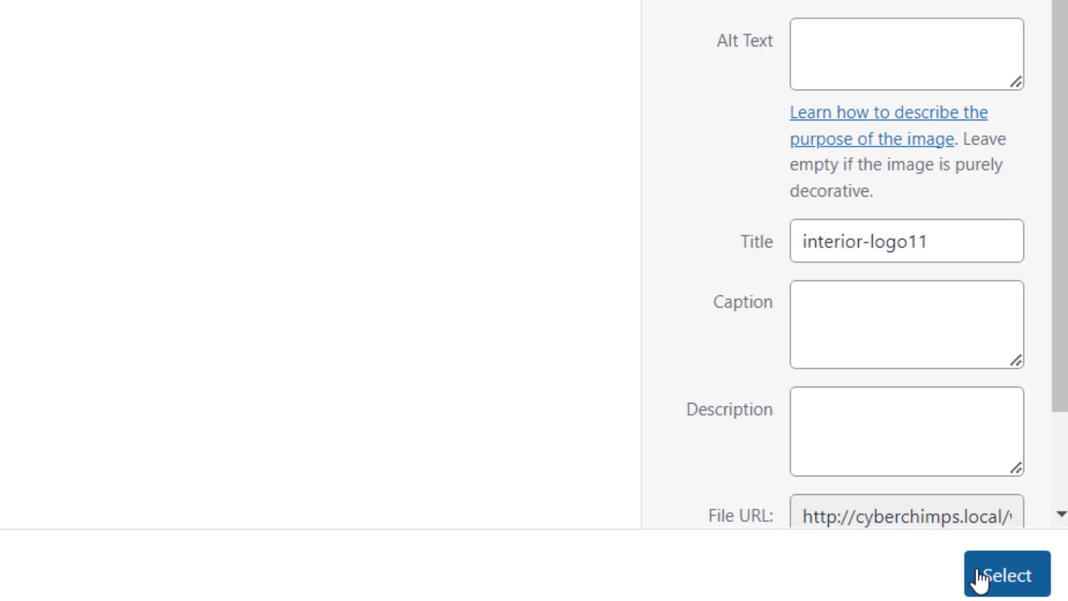
{"action": "left_click", "coordinate": [981, 579]}
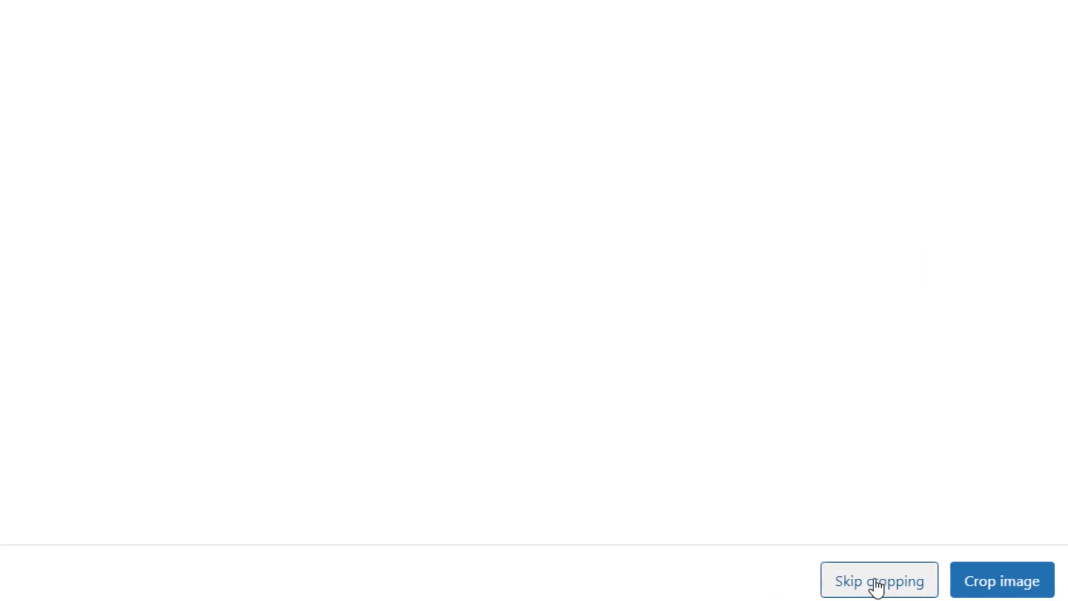
{"action": "left_click", "coordinate": [904, 590]}
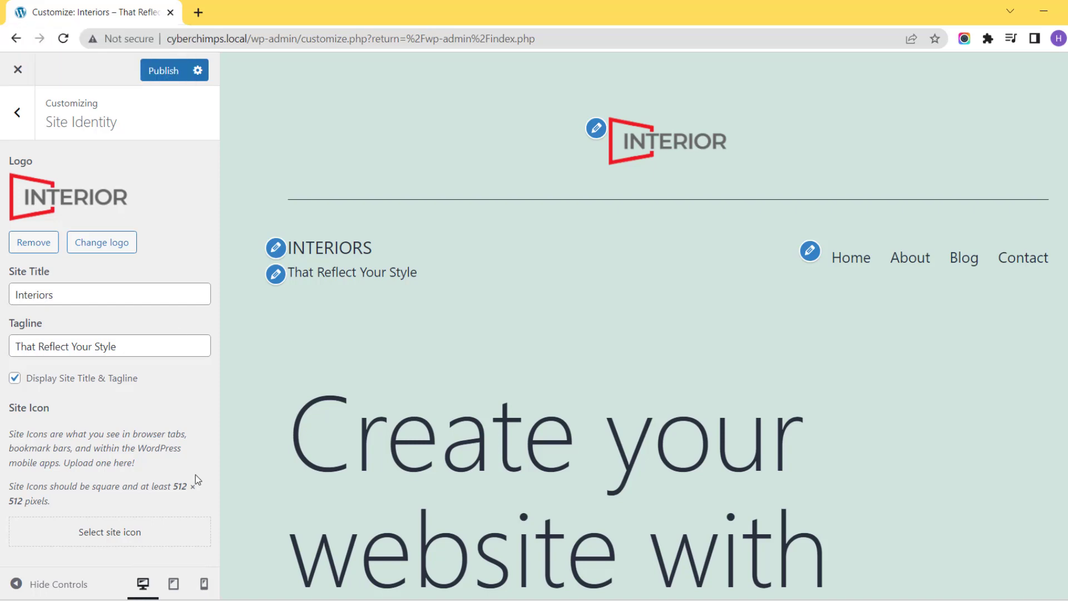
Upload the simple minimalist chair line-art PNG and set it as the site icon without cropping.
{"action": "left_click", "coordinate": [104, 534]}
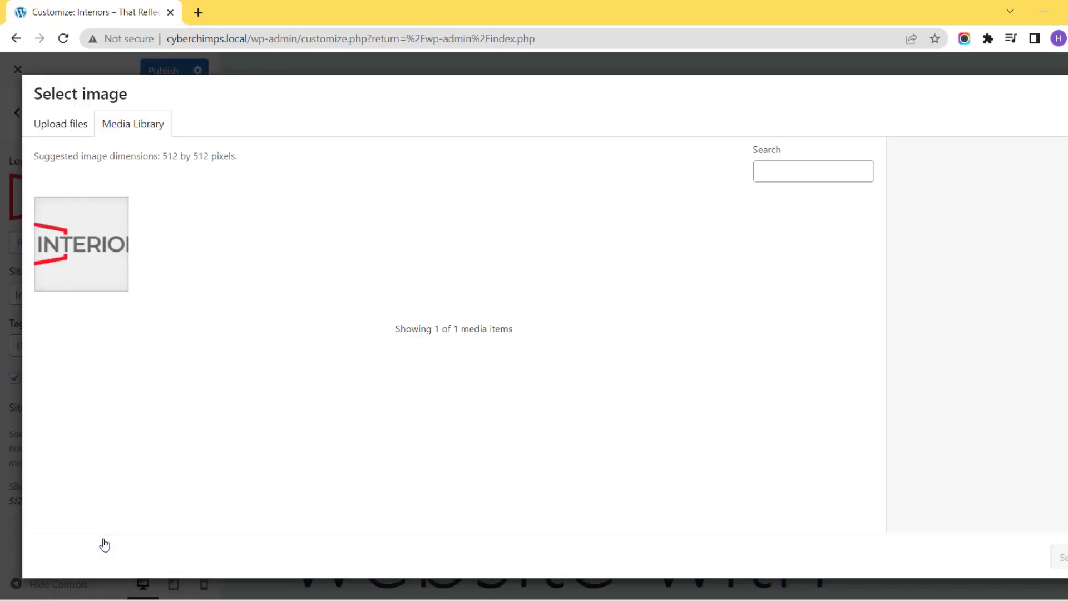
{"action": "left_click_drag", "start_coordinate": [510, 361], "coordinate": [476, 348]}
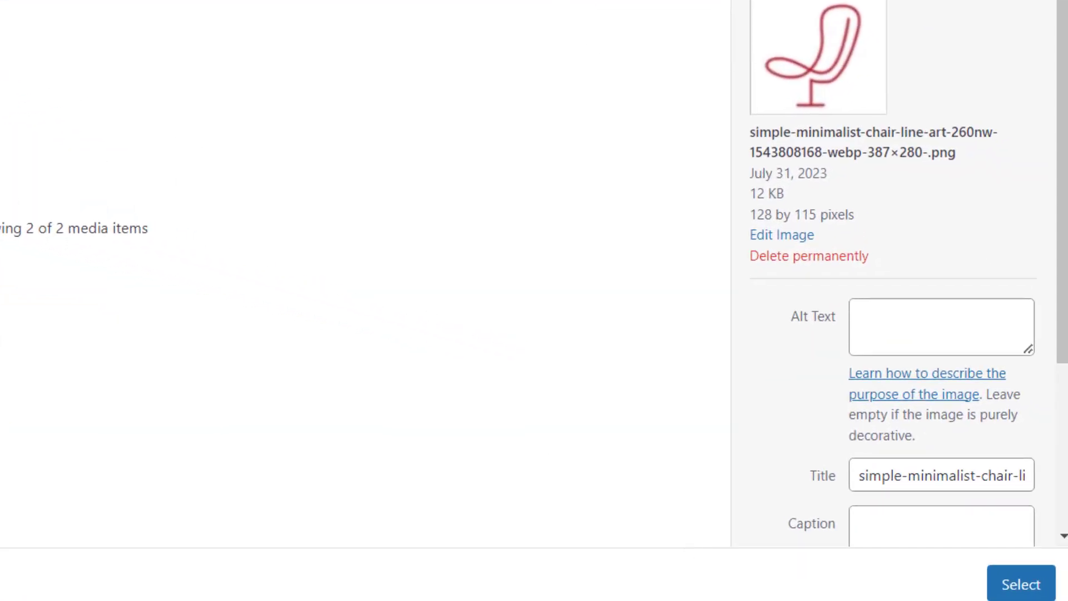
{"action": "left_click", "coordinate": [1028, 589]}
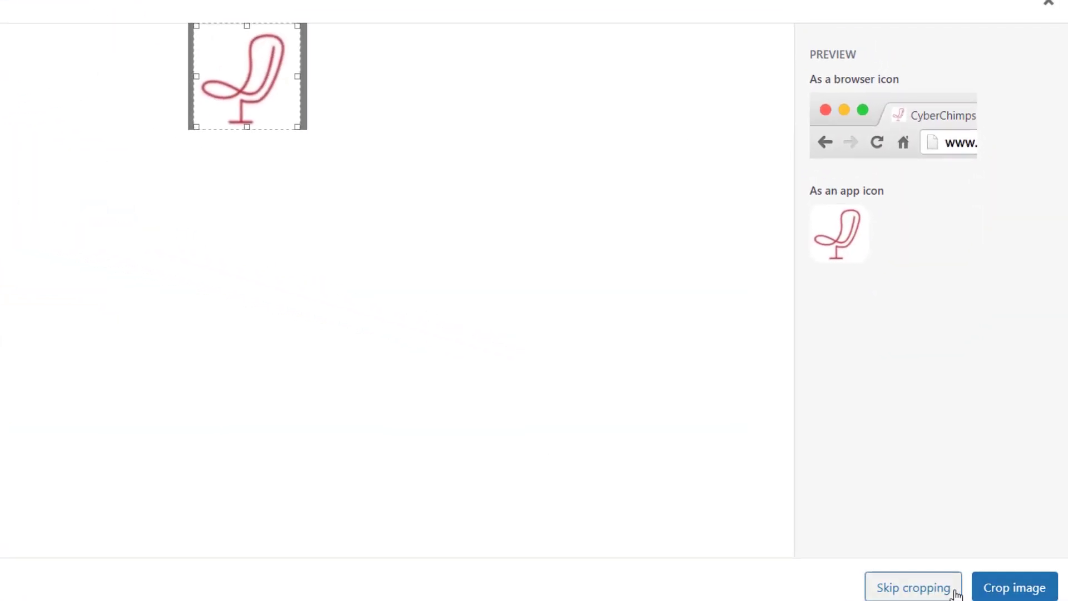
{"action": "left_click", "coordinate": [894, 585]}
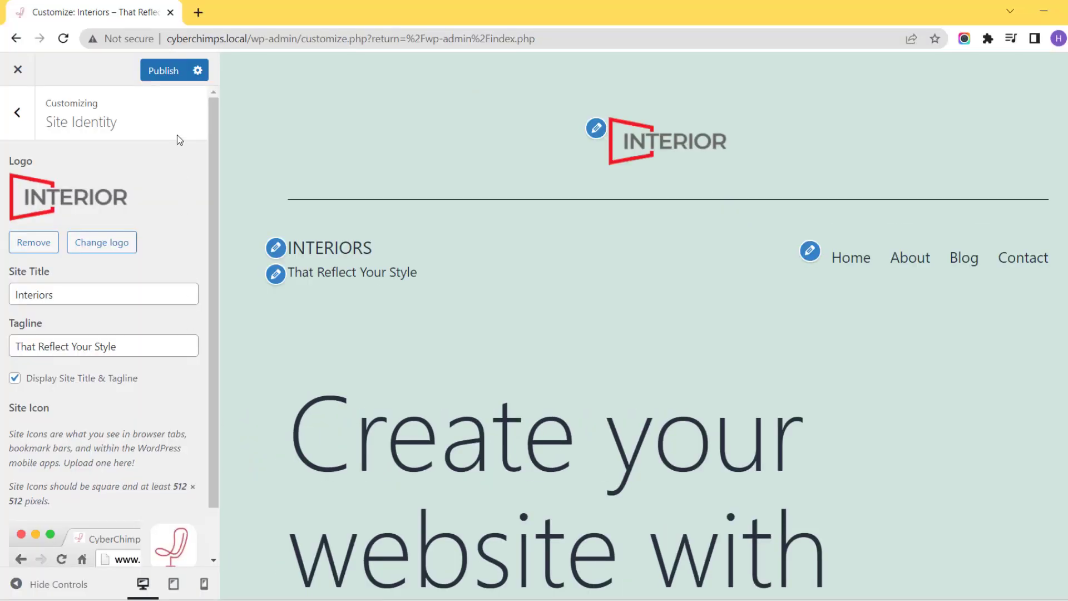
Publish the site identity changes and close the Customizer.
{"action": "left_click", "coordinate": [157, 68]}
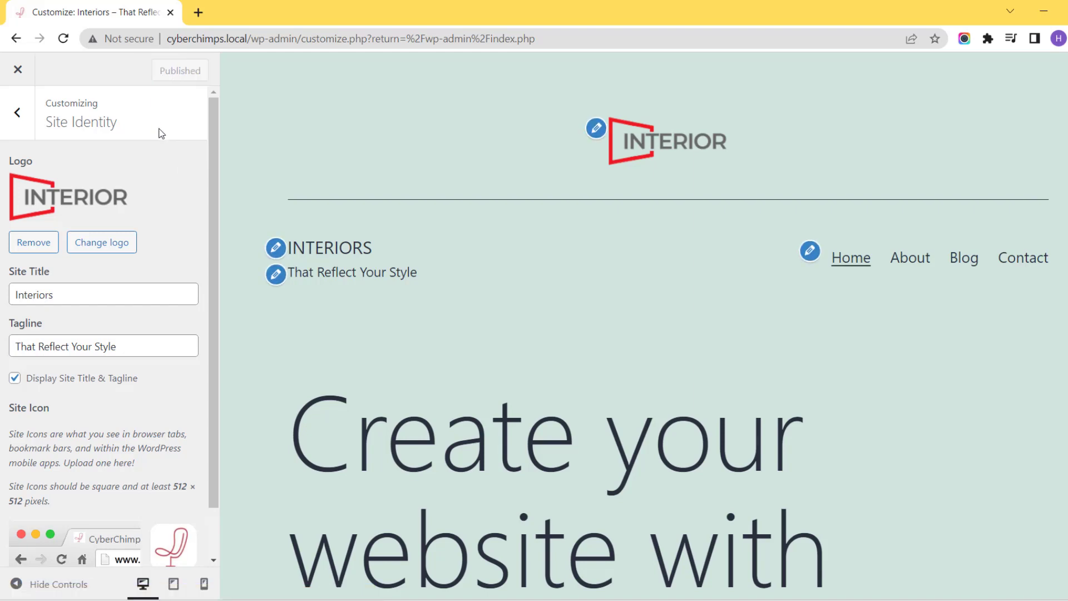
{"action": "scroll", "coordinate": [160, 133], "scroll_direction": "down", "scroll_amount": 1}
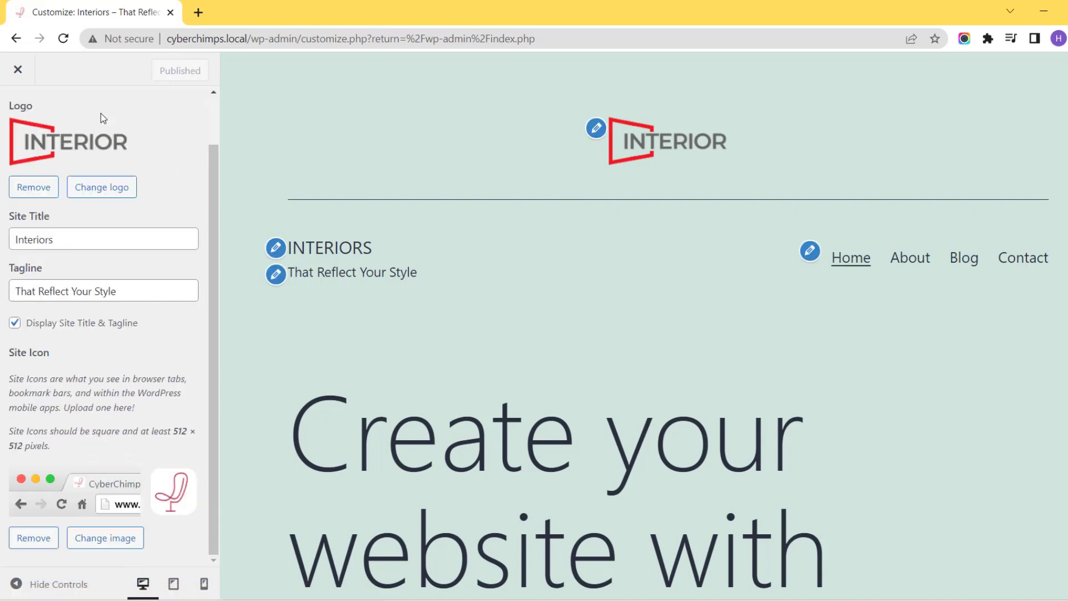
{"action": "left_click", "coordinate": [14, 79]}
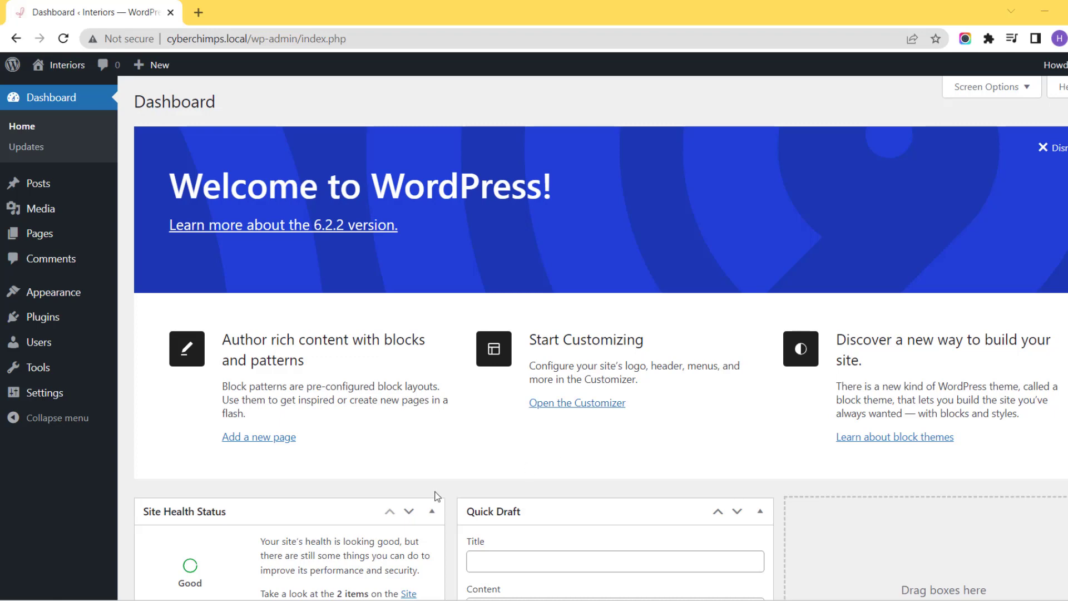
Open the General settings and look through the available site languages without choosing another one.
{"action": "mouse_move", "coordinate": [86, 400]}
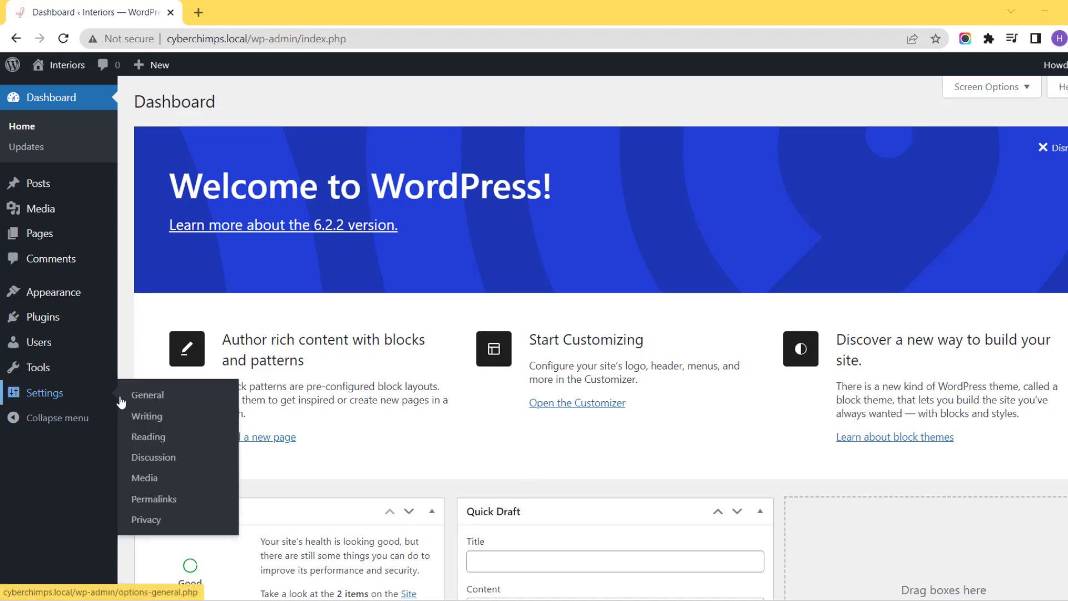
{"action": "left_click", "coordinate": [141, 404]}
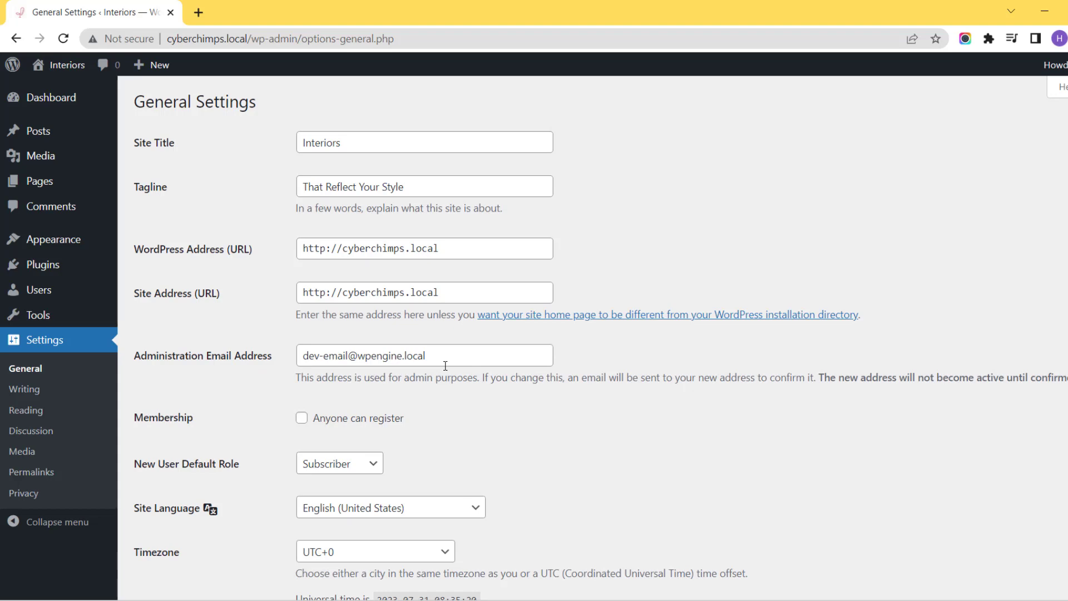
{"action": "scroll", "coordinate": [275, 517], "scroll_direction": "down", "scroll_amount": 3}
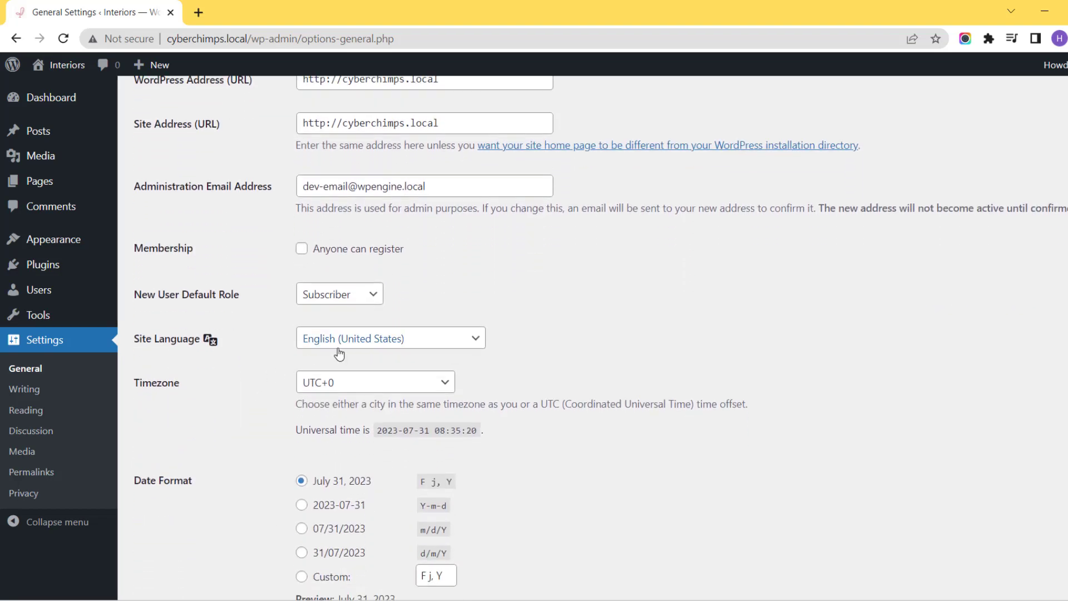
{"action": "scroll", "coordinate": [339, 354], "scroll_direction": "down", "scroll_amount": 3}
{"action": "left_click", "coordinate": [452, 204]}
{"action": "scroll", "coordinate": [428, 368], "scroll_direction": "down", "scroll_amount": 3}
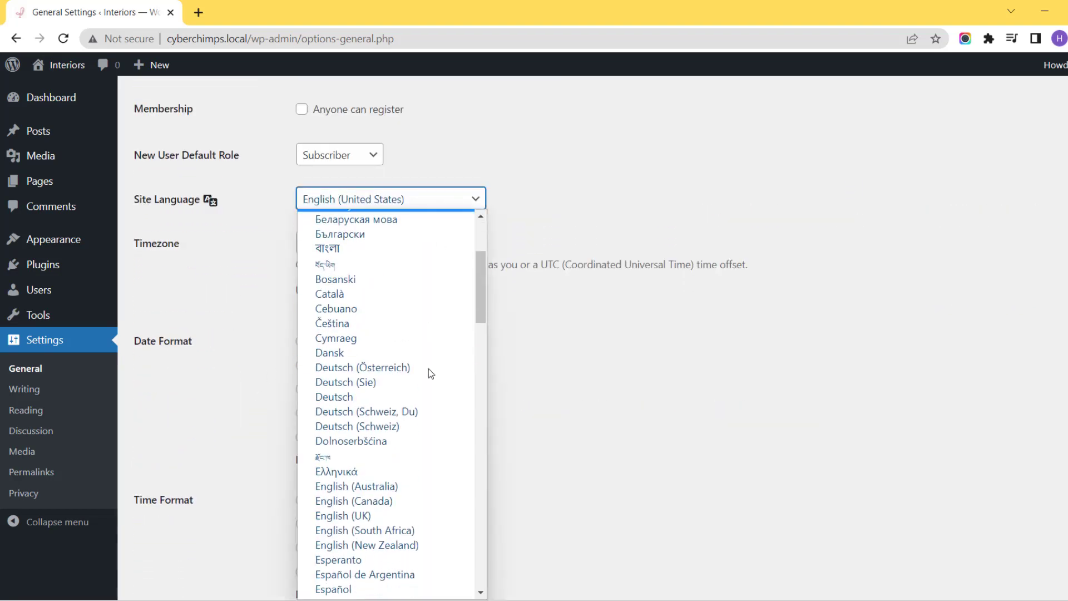
{"action": "scroll", "coordinate": [428, 368], "scroll_direction": "down", "scroll_amount": 15}
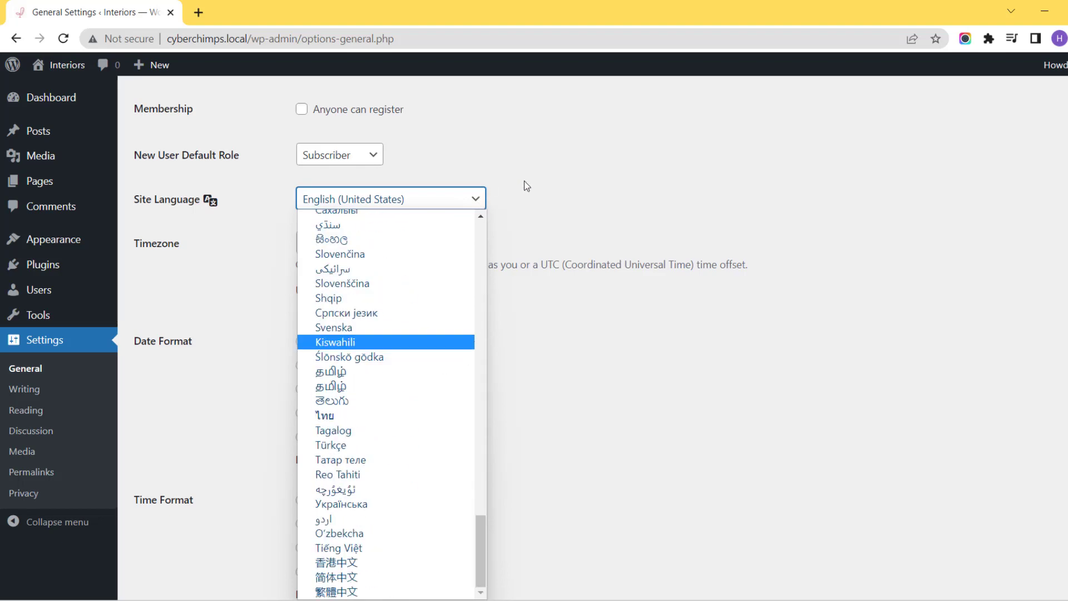
{"action": "left_click", "coordinate": [524, 181]}
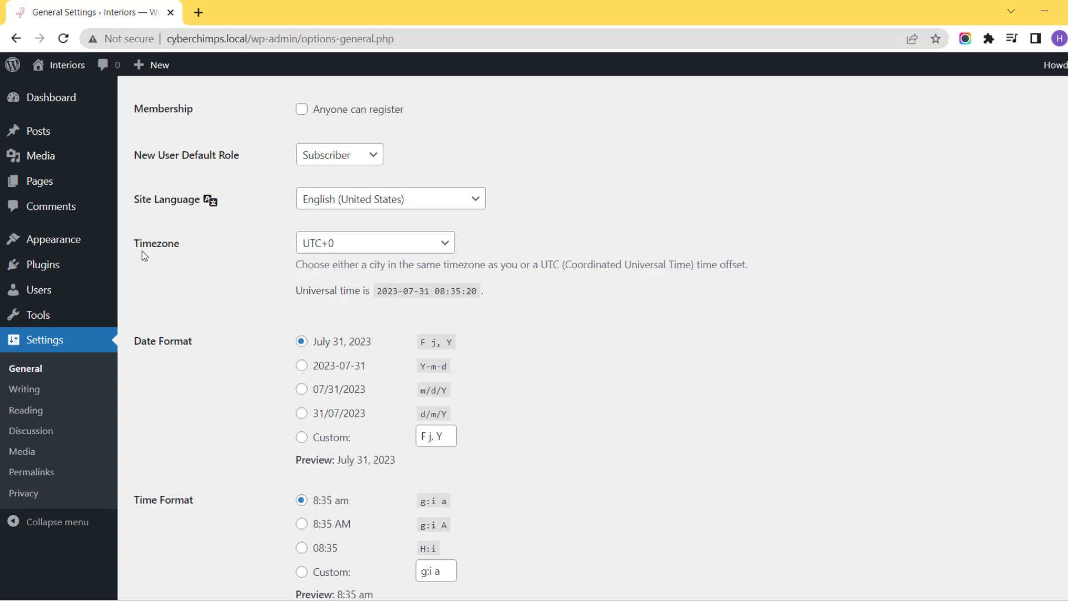
Look through the timezone choices without changing the selection, and review the date, time and week-start settings.
{"action": "left_click", "coordinate": [436, 249]}
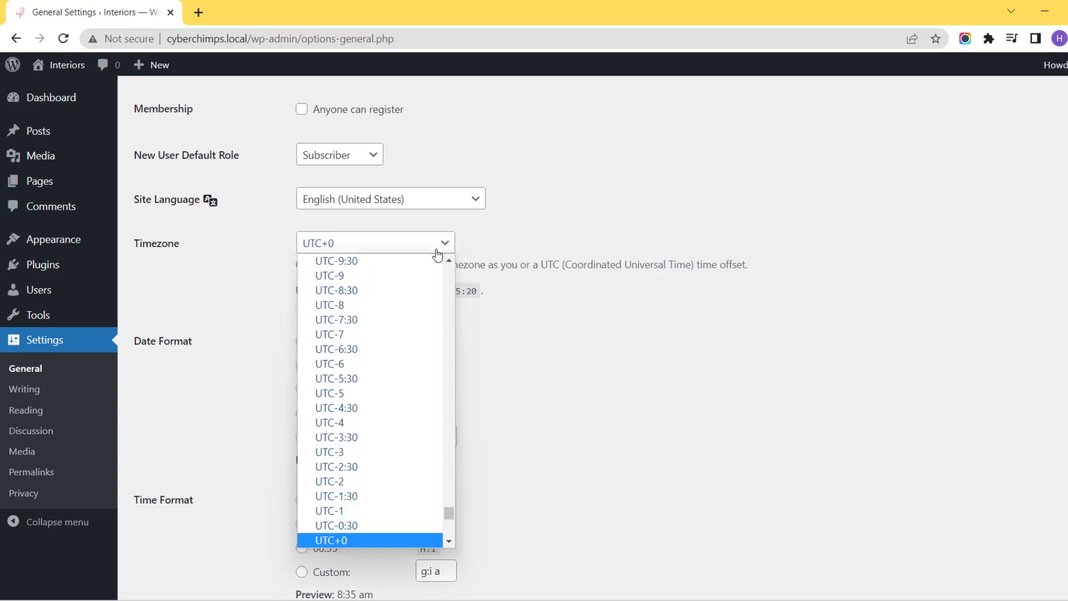
{"action": "scroll", "coordinate": [414, 383], "scroll_direction": "down", "scroll_amount": 8}
{"action": "scroll", "coordinate": [415, 383], "scroll_direction": "up", "scroll_amount": 20}
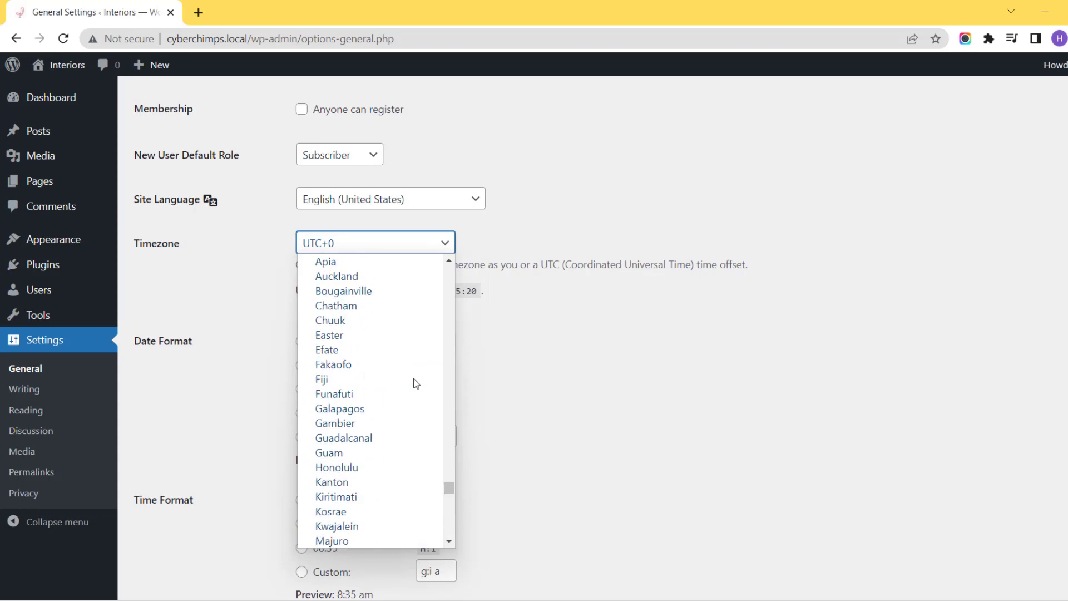
{"action": "scroll", "coordinate": [416, 383], "scroll_direction": "up", "scroll_amount": 20}
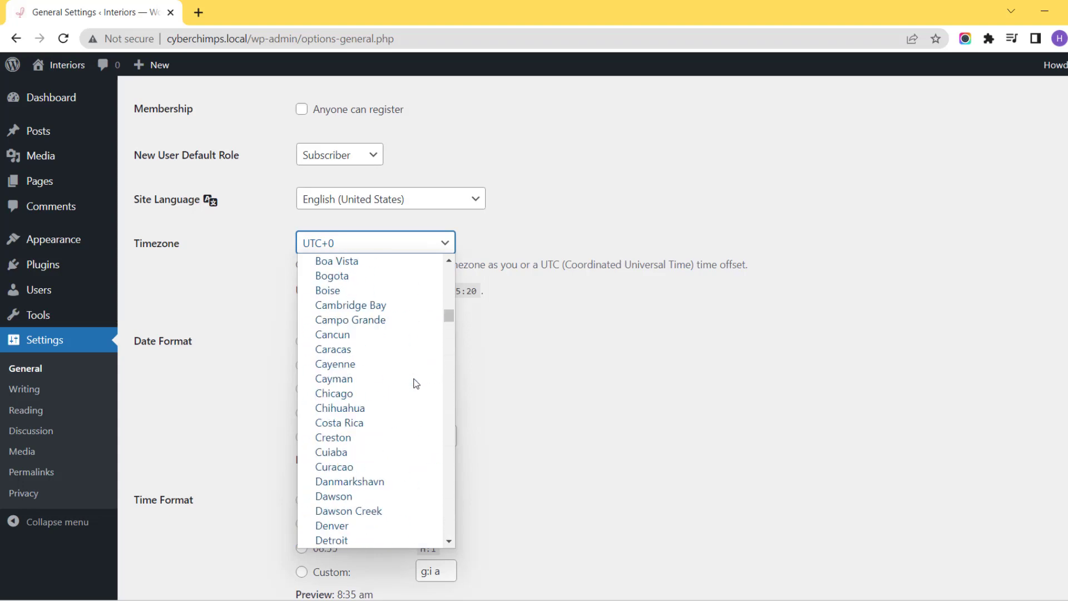
{"action": "scroll", "coordinate": [420, 382], "scroll_direction": "up", "scroll_amount": 5}
{"action": "left_click", "coordinate": [600, 401]}
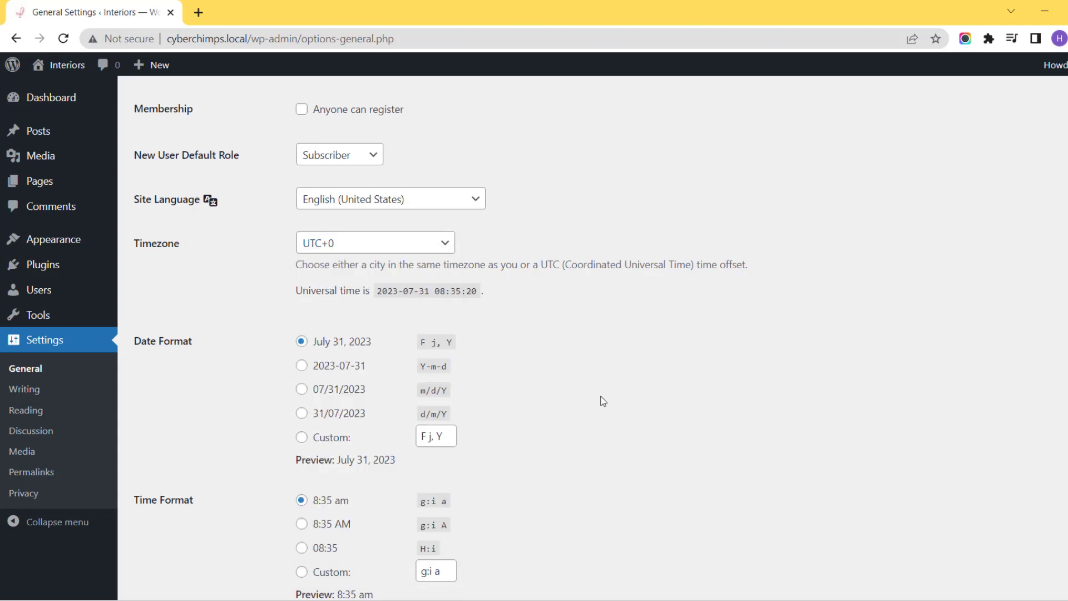
{"action": "scroll", "coordinate": [603, 401], "scroll_direction": "down", "scroll_amount": 3}
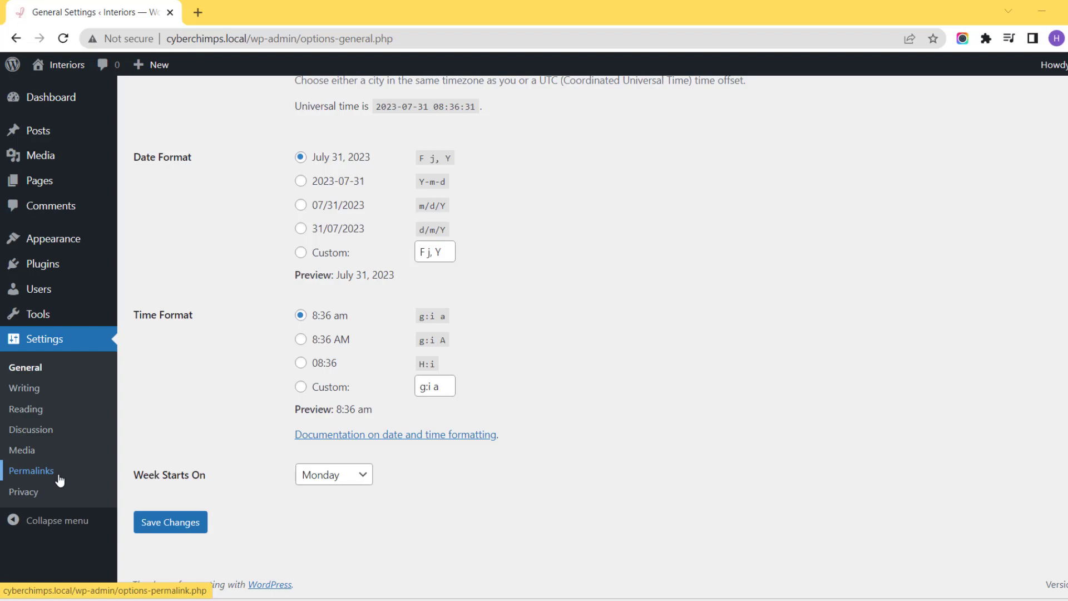
In the Permalink settings, choose a custom structure and replace its post name tag to build /%category%/%postname%/.
{"action": "left_click", "coordinate": [59, 476]}
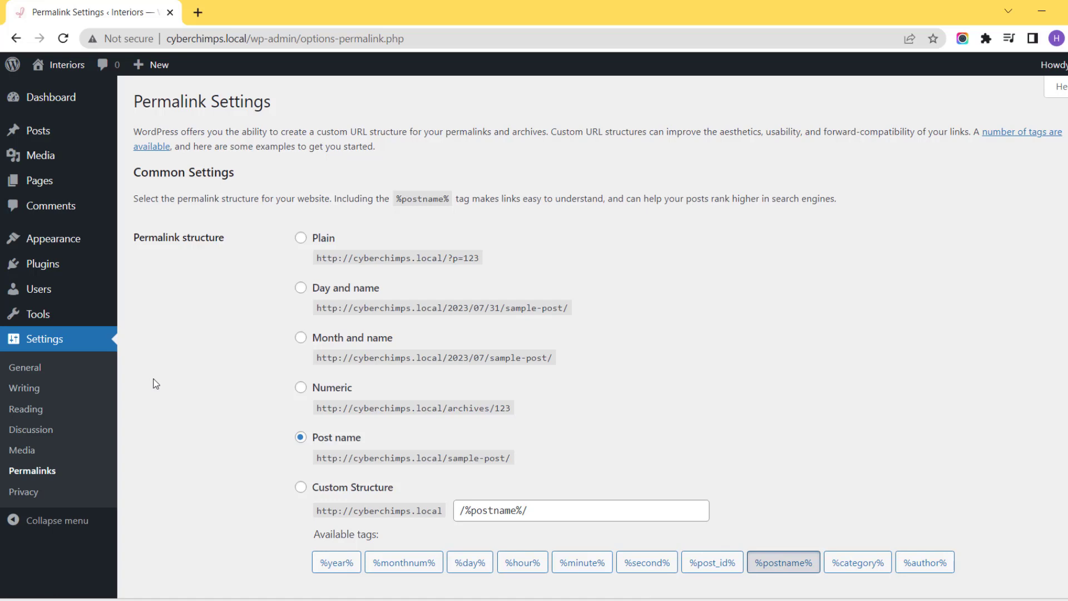
{"action": "scroll", "coordinate": [156, 384], "scroll_direction": "down", "scroll_amount": 1}
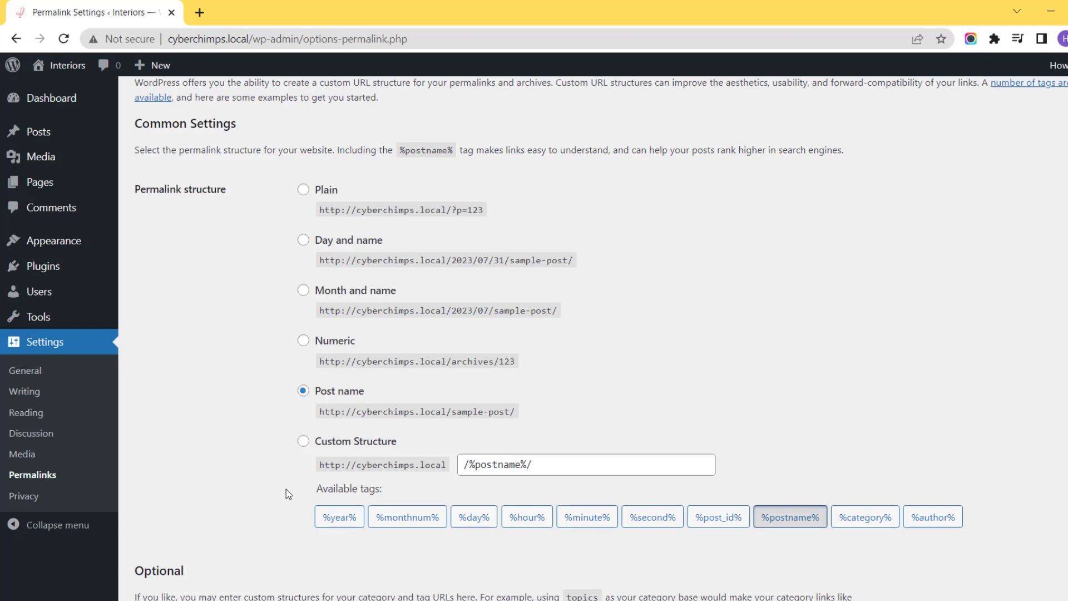
{"action": "left_click", "coordinate": [303, 443]}
{"action": "left_click", "coordinate": [774, 526]}
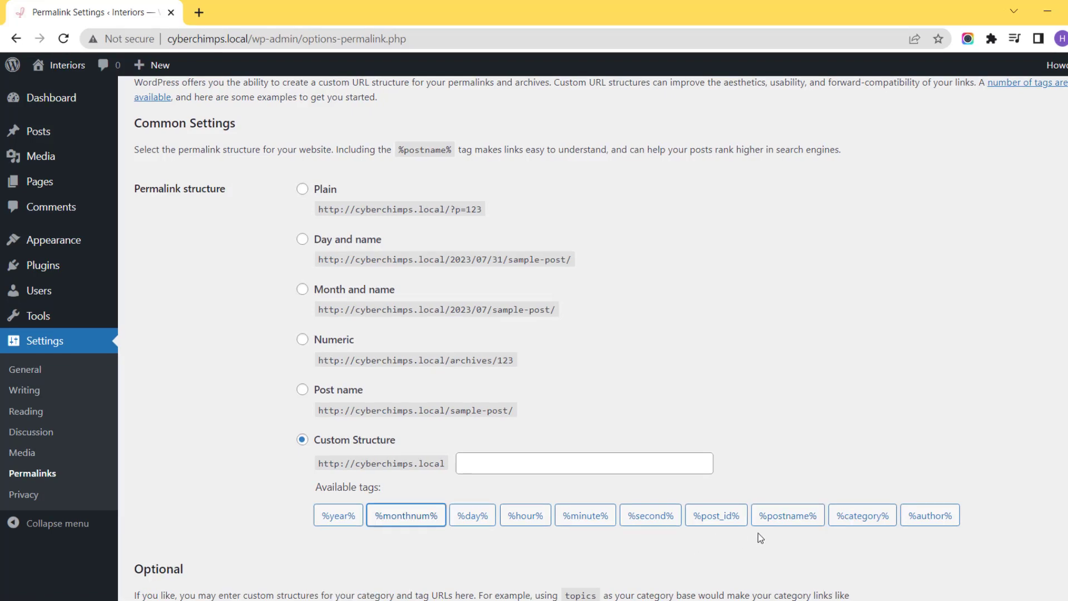
{"action": "left_click", "coordinate": [862, 521]}
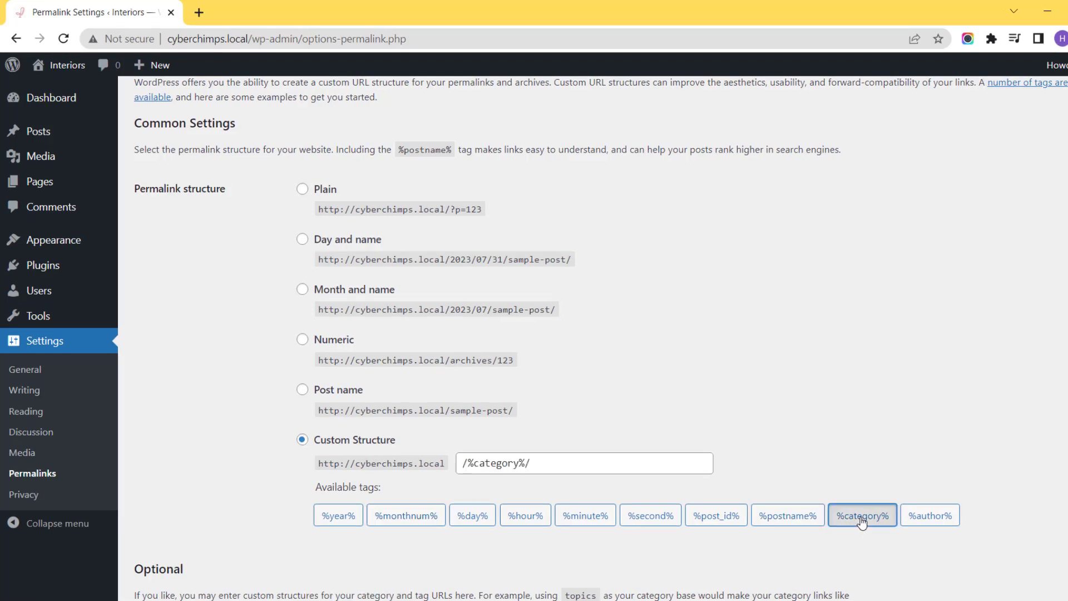
{"action": "left_click", "coordinate": [790, 523]}
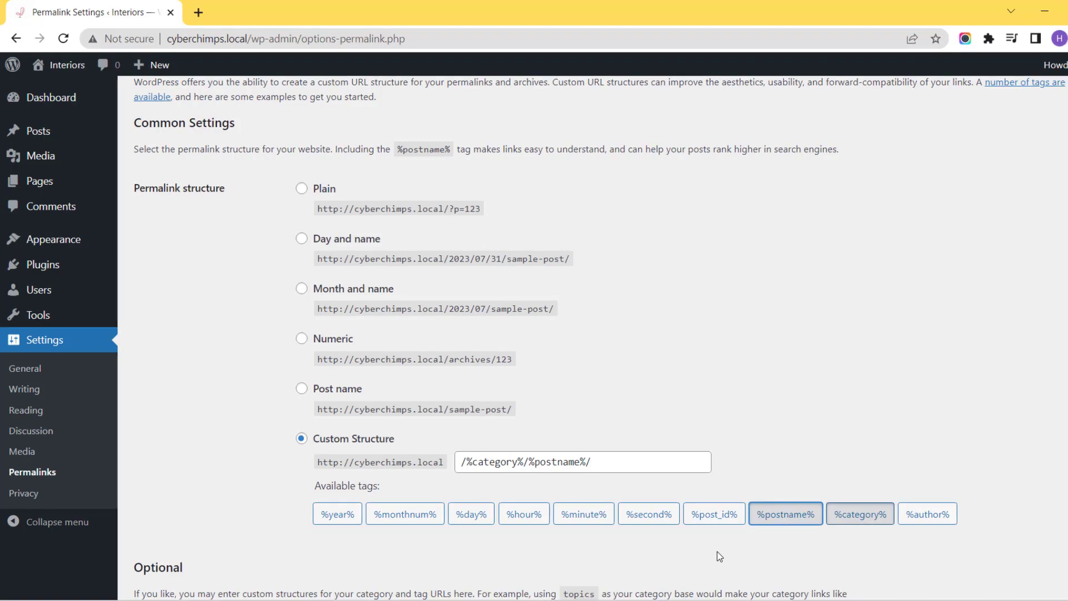
{"action": "scroll", "coordinate": [717, 552], "scroll_direction": "down", "scroll_amount": 4}
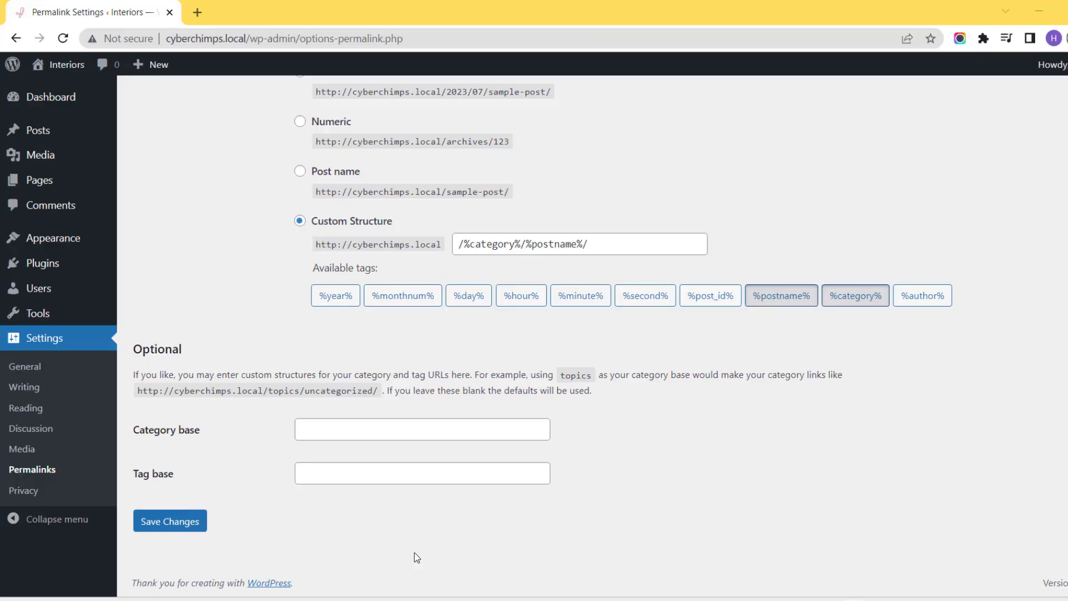
In the Discussion settings, require comments to be manually approved before they appear.
{"action": "left_click", "coordinate": [66, 433]}
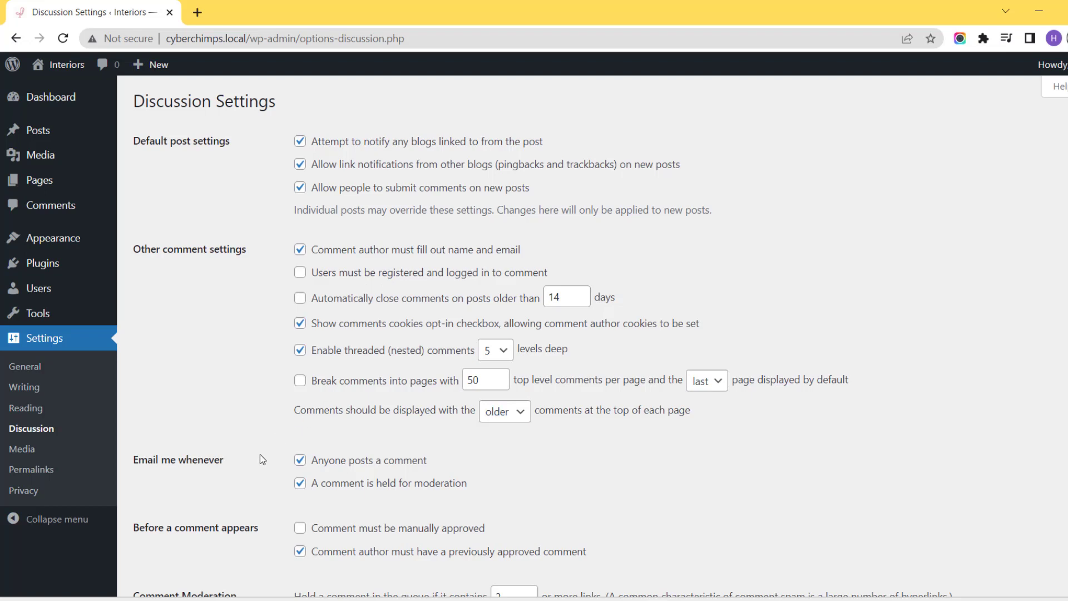
{"action": "scroll", "coordinate": [259, 454], "scroll_direction": "down", "scroll_amount": 4}
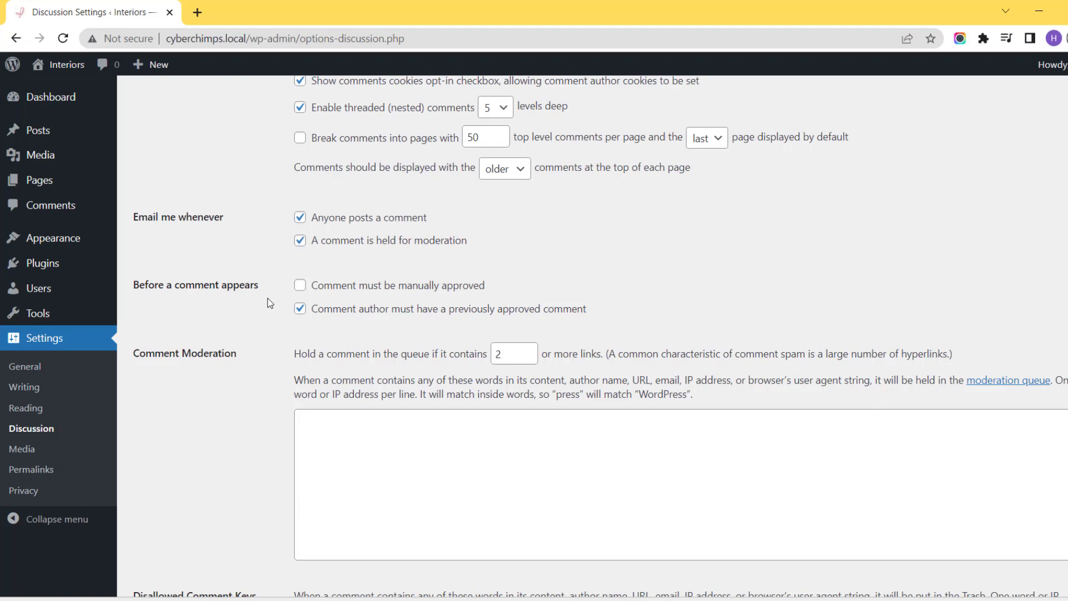
{"action": "left_click", "coordinate": [303, 288]}
Review the comment moderation, disallowed comment keys and avatar settings without entering anything.
{"action": "scroll", "coordinate": [386, 430], "scroll_direction": "down", "scroll_amount": 4}
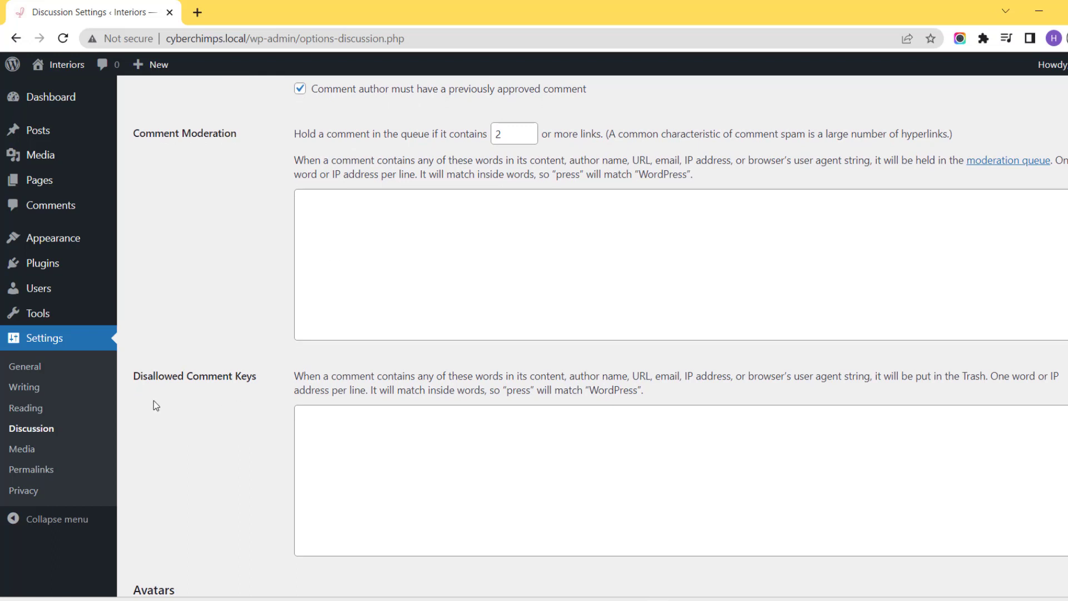
{"action": "scroll", "coordinate": [340, 444], "scroll_direction": "down", "scroll_amount": 1}
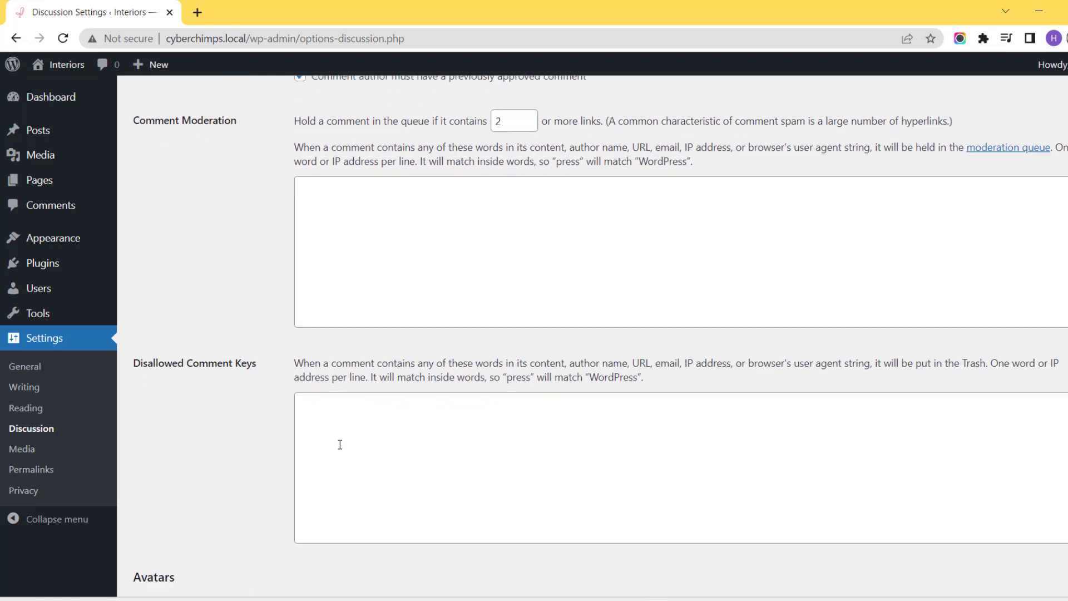
{"action": "left_click", "coordinate": [340, 444]}
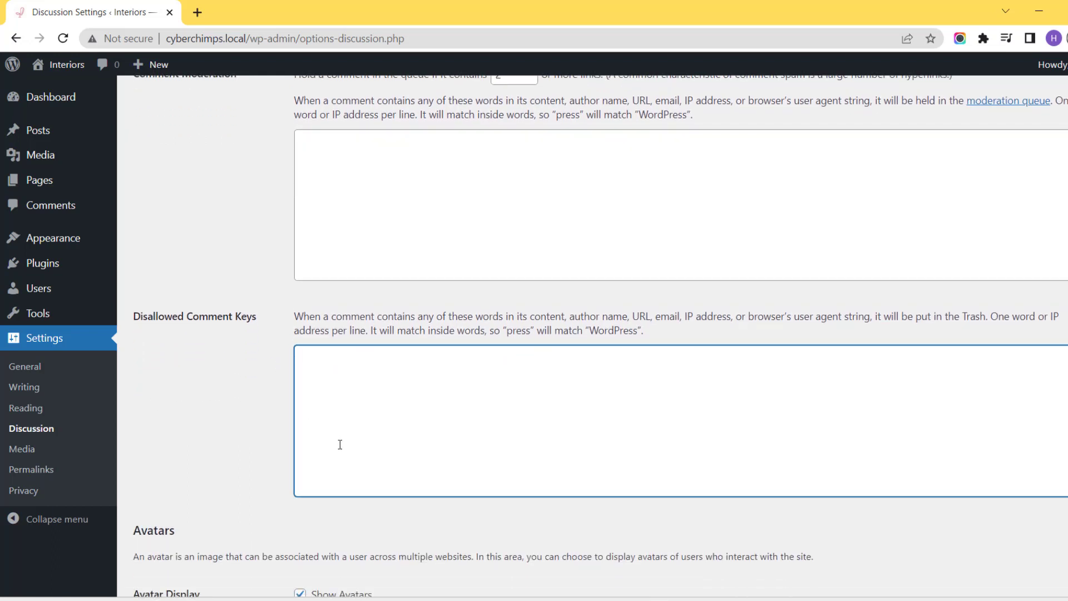
{"action": "left_click", "coordinate": [266, 442]}
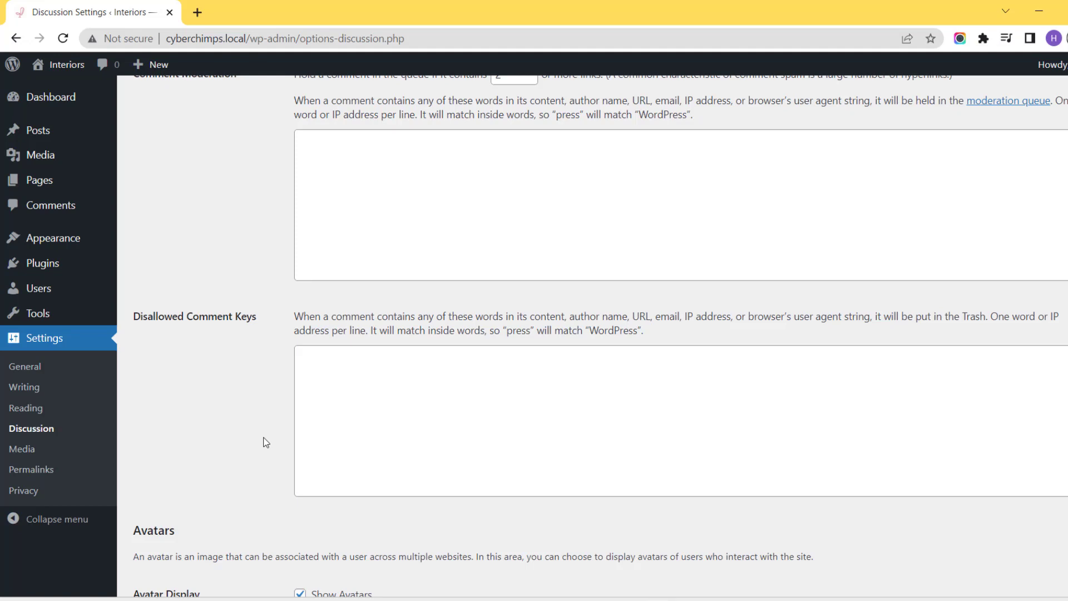
{"action": "scroll", "coordinate": [266, 443], "scroll_direction": "down", "scroll_amount": 10}
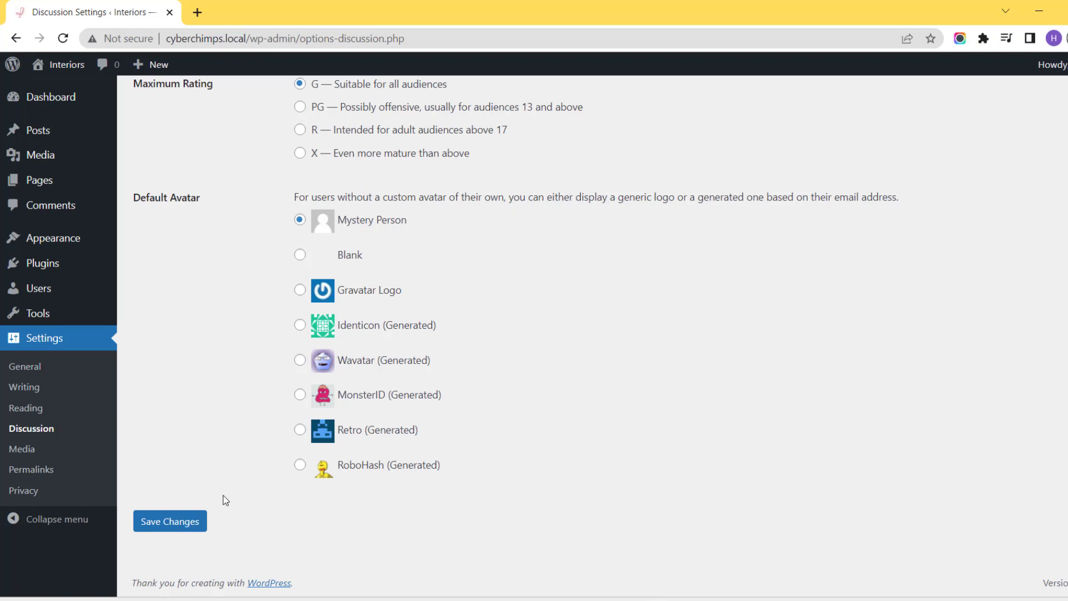
Go to the installed themes, start adding a new theme and search the theme directory for "Responsive".
{"action": "mouse_move", "coordinate": [89, 238]}
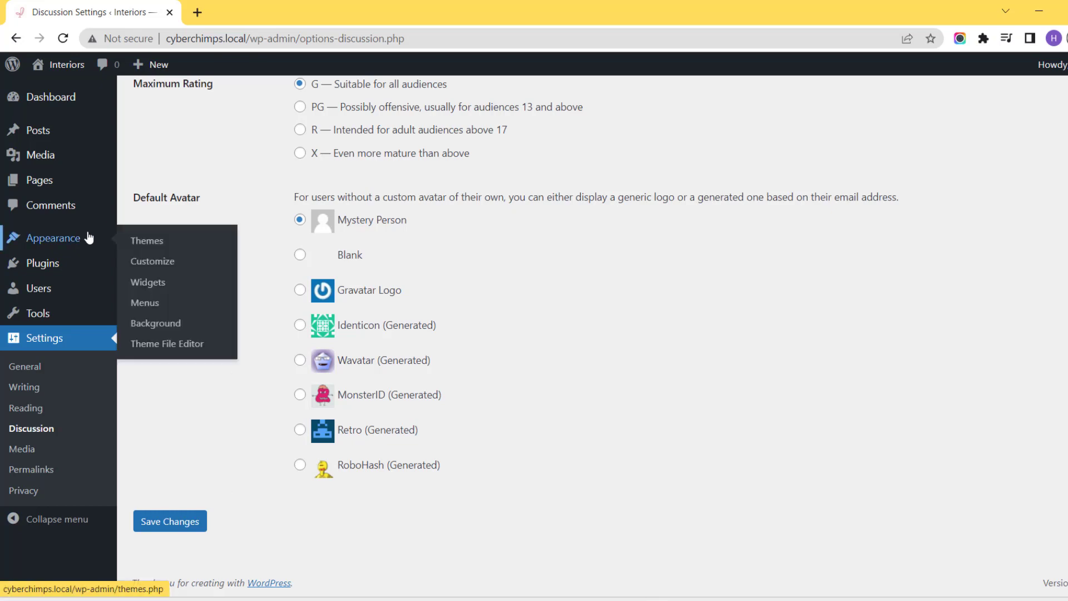
{"action": "left_click", "coordinate": [148, 244]}
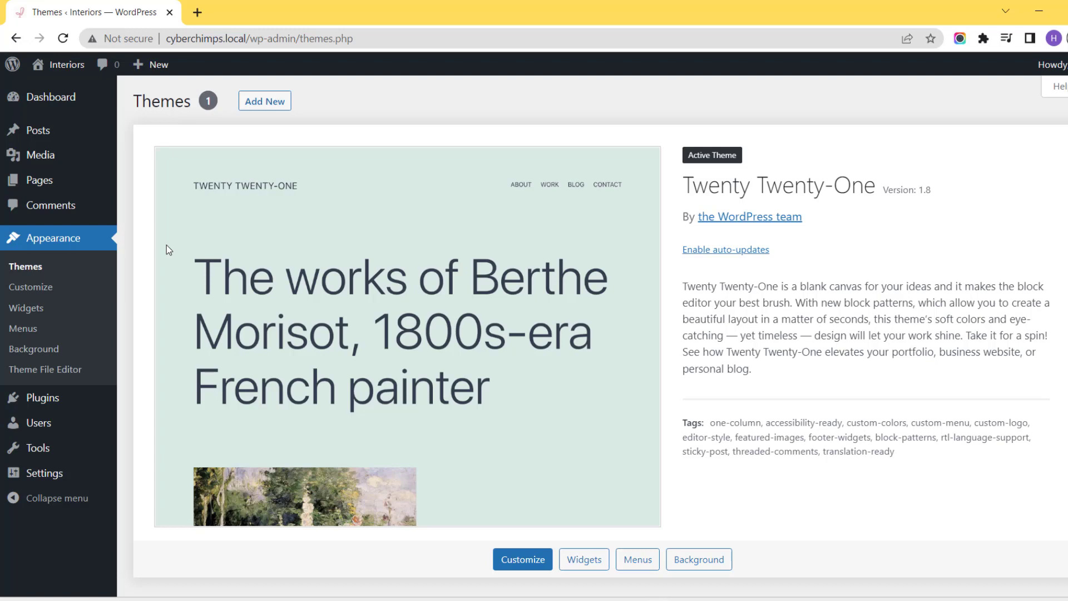
{"action": "left_click", "coordinate": [261, 114]}
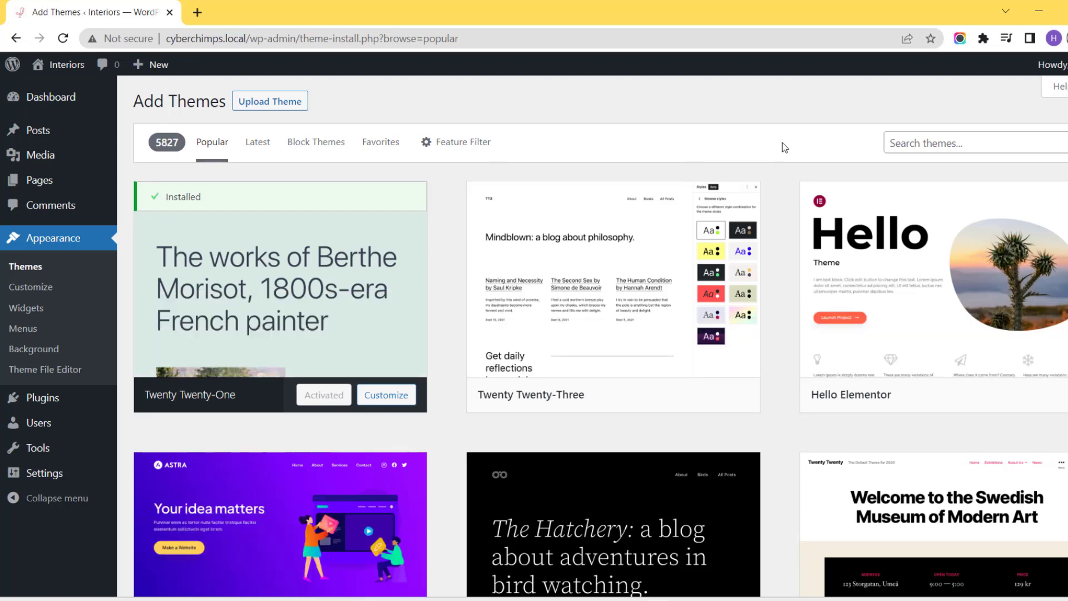
{"action": "left_click", "coordinate": [918, 143]}
{"action": "type", "text": "Responsive"}
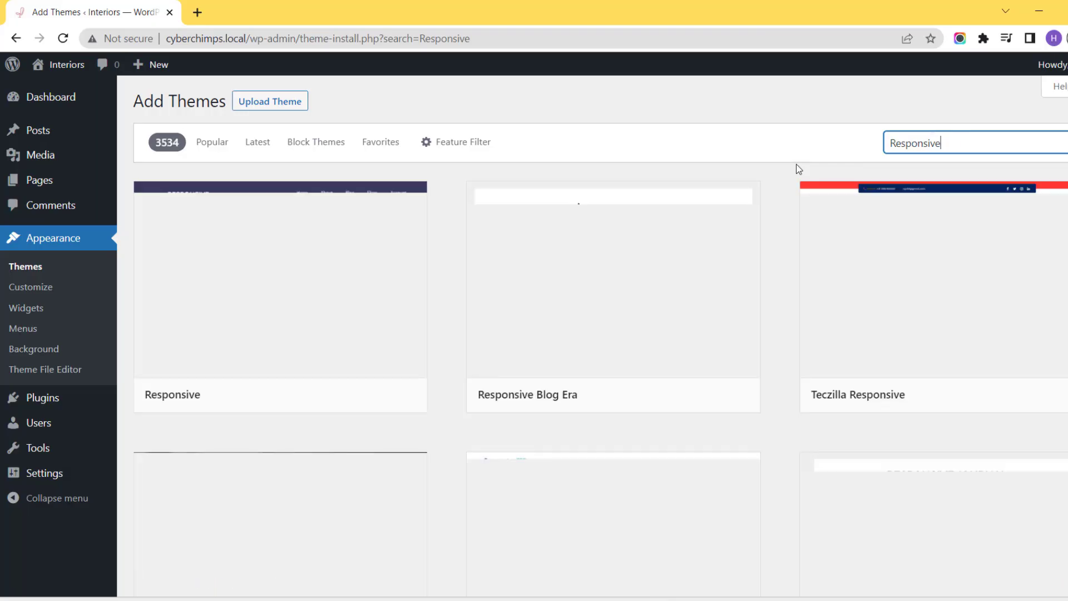
Install the Responsive theme and activate it.
{"action": "mouse_move", "coordinate": [293, 301]}
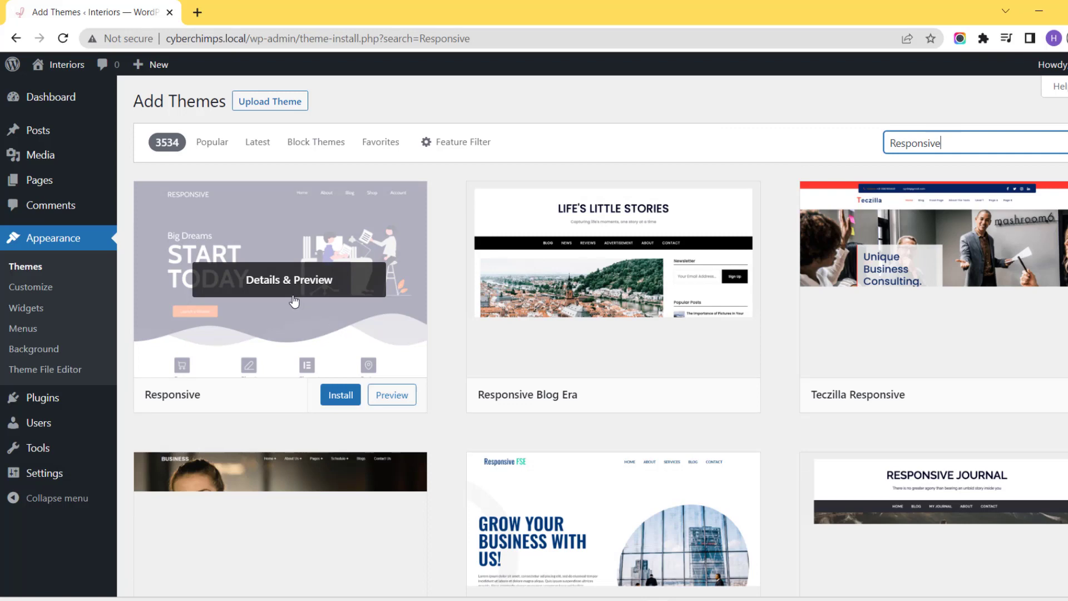
{"action": "left_click", "coordinate": [337, 396]}
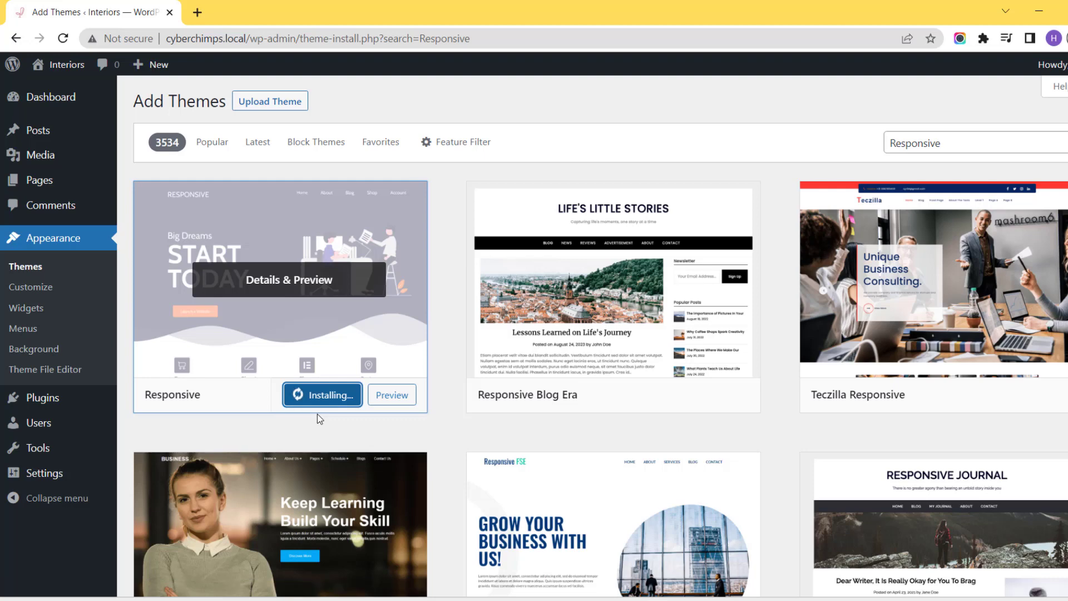
{"action": "left_click", "coordinate": [318, 394]}
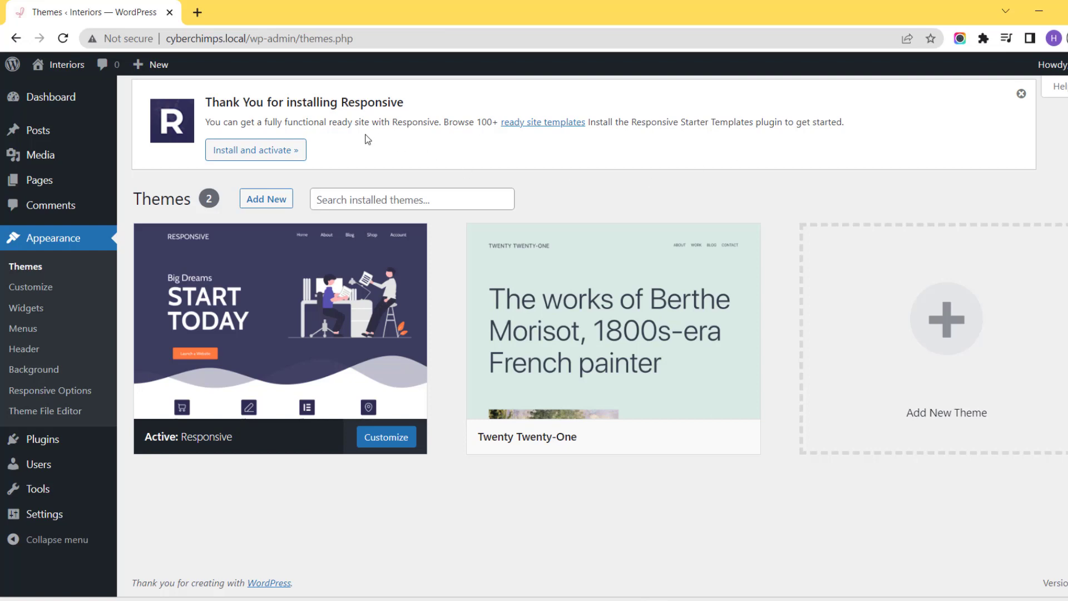
Install and activate the Responsive Starter Templates plugin, and browse its ready-made site templates.
{"action": "left_click", "coordinate": [241, 158]}
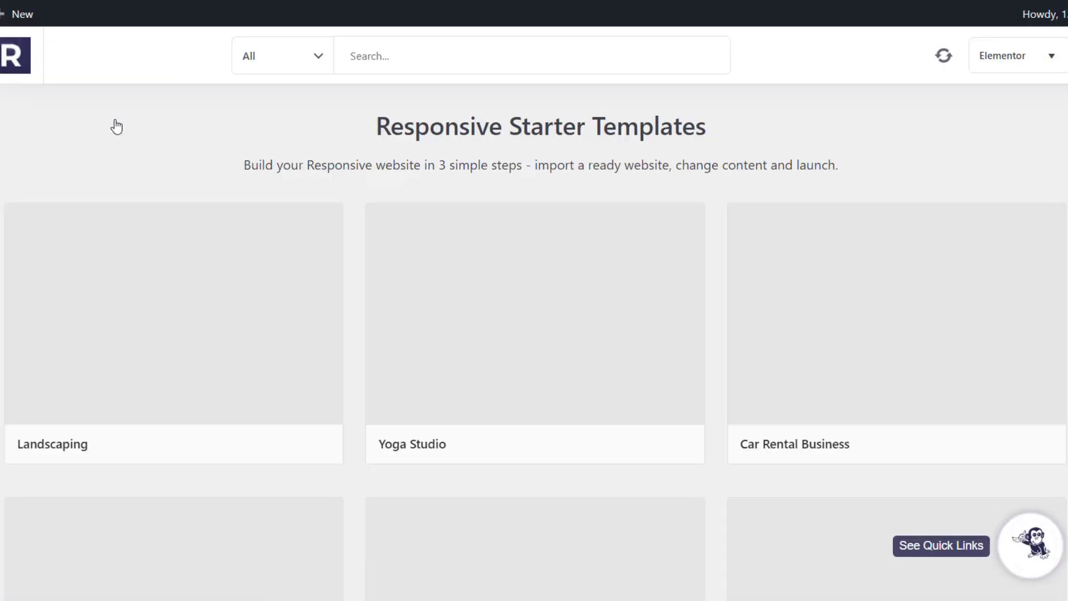
{"action": "scroll", "coordinate": [886, 352], "scroll_direction": "down", "scroll_amount": 8}
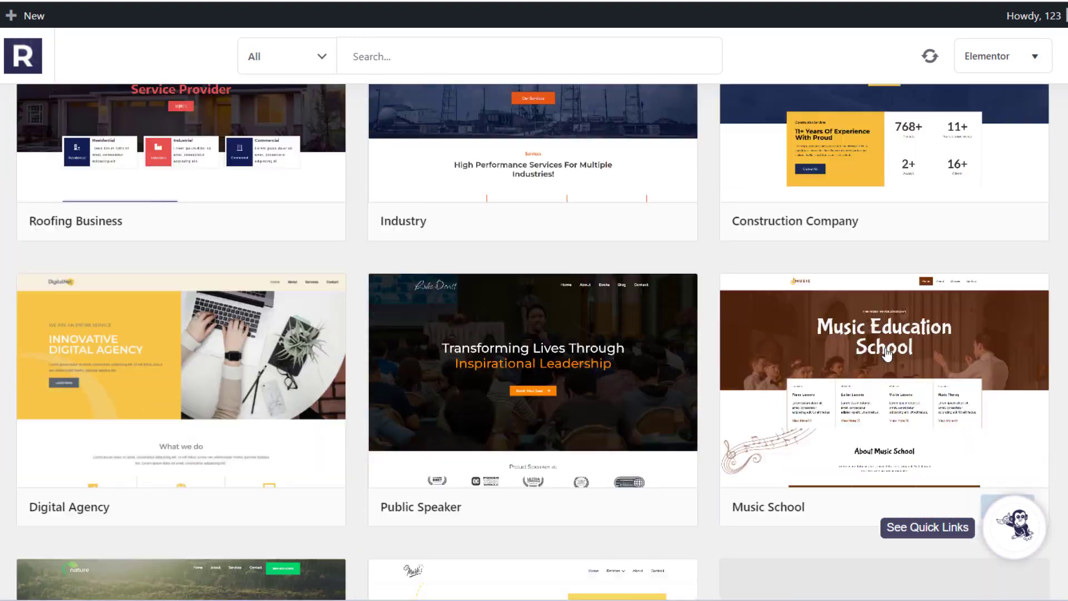
{"action": "scroll", "coordinate": [886, 352], "scroll_direction": "down", "scroll_amount": 13}
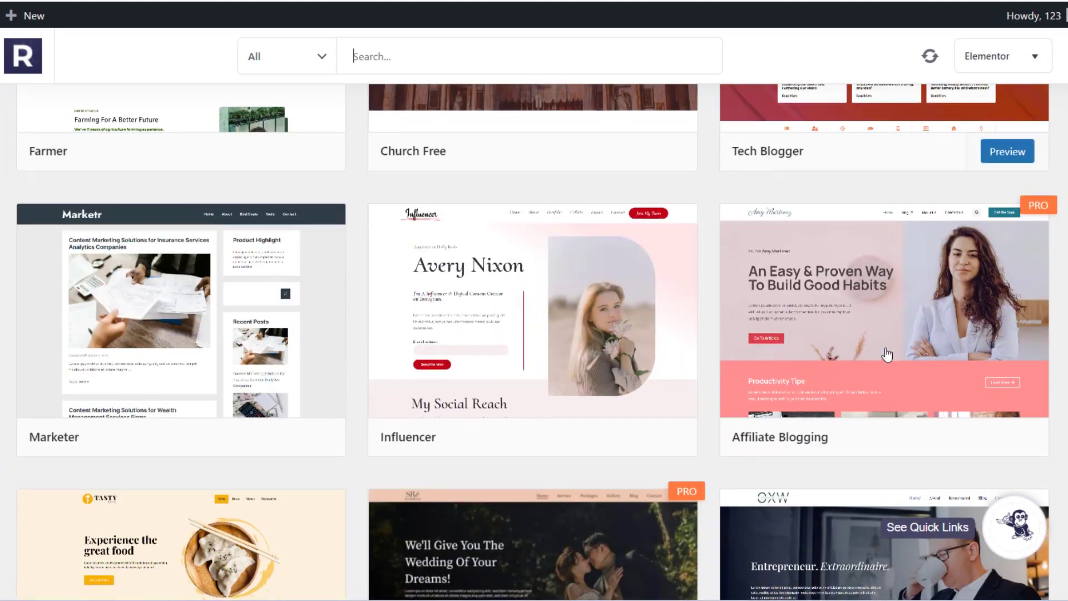
{"action": "scroll", "coordinate": [887, 289], "scroll_direction": "down", "scroll_amount": 3}
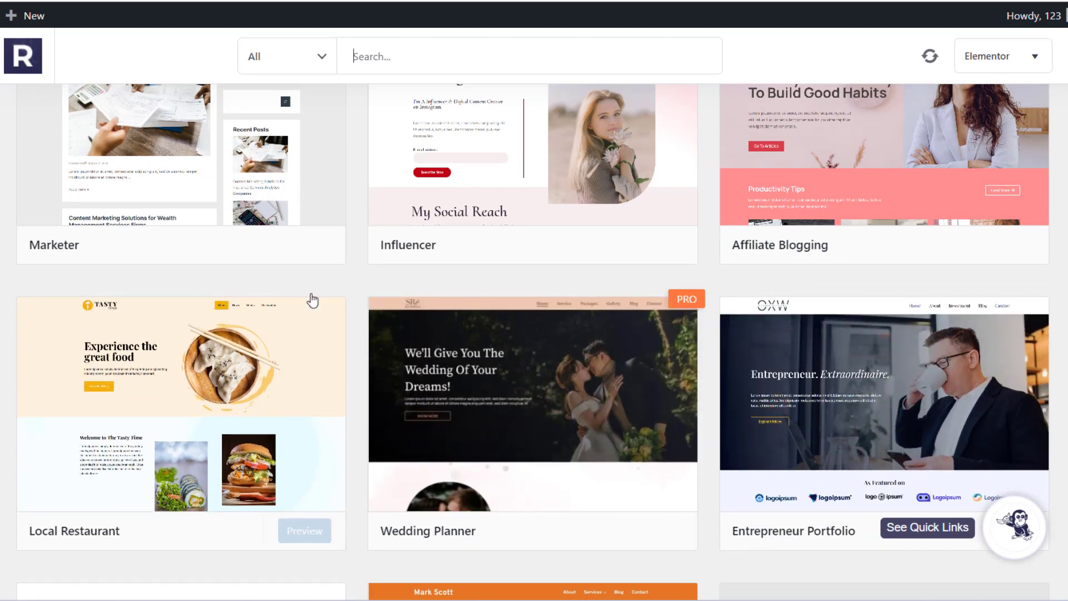
{"action": "scroll", "coordinate": [467, 278], "scroll_direction": "up", "scroll_amount": 2}
{"action": "scroll", "coordinate": [466, 278], "scroll_direction": "up", "scroll_amount": 1}
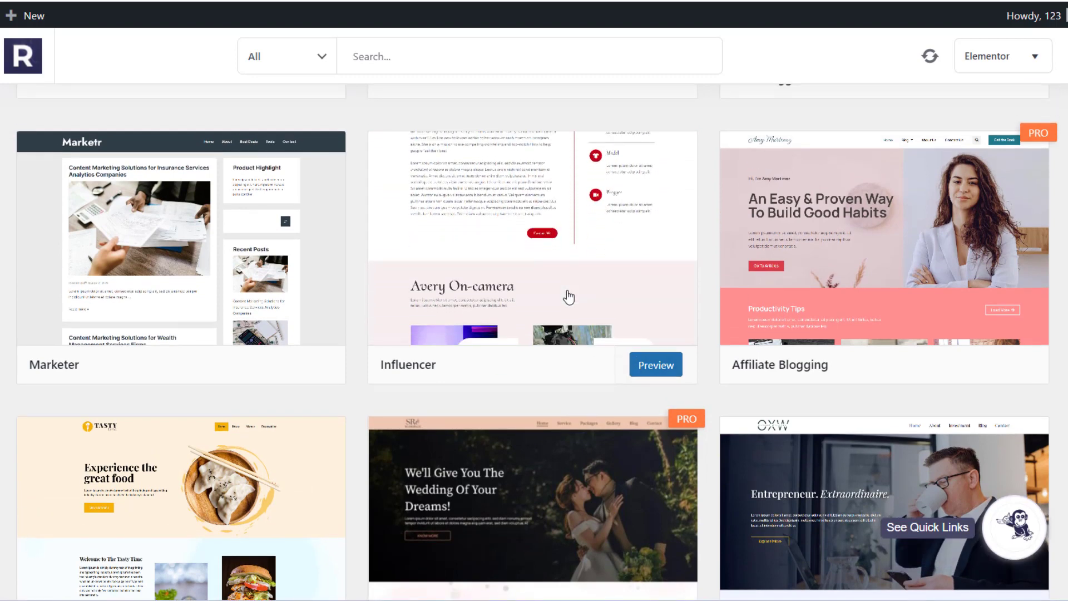
Preview the Influencer starter template, open its single-template import options and select the Impact page template.
{"action": "left_click", "coordinate": [569, 297]}
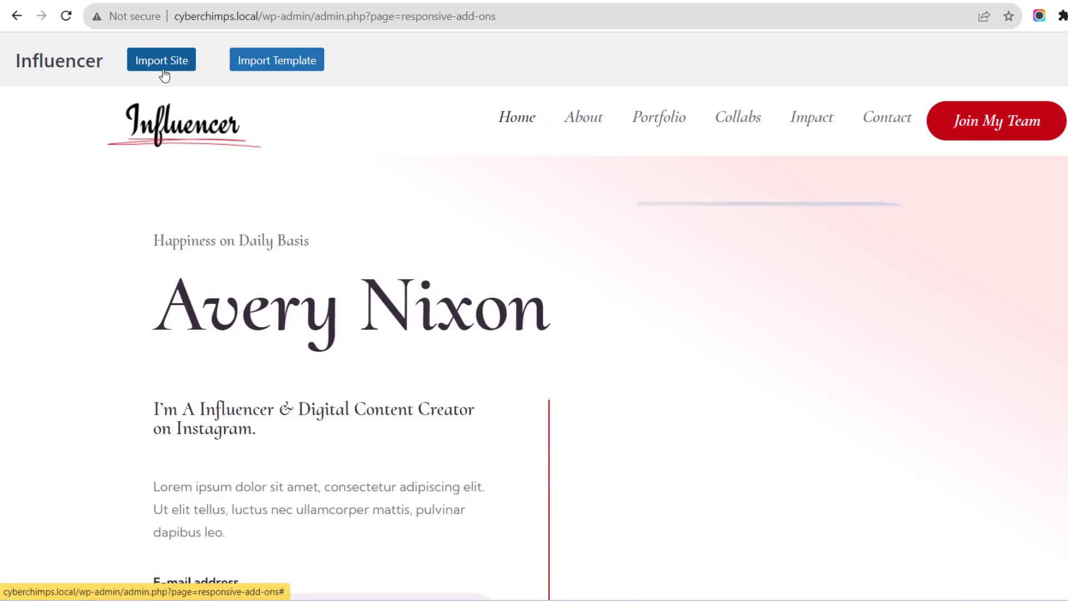
{"action": "left_click", "coordinate": [289, 60]}
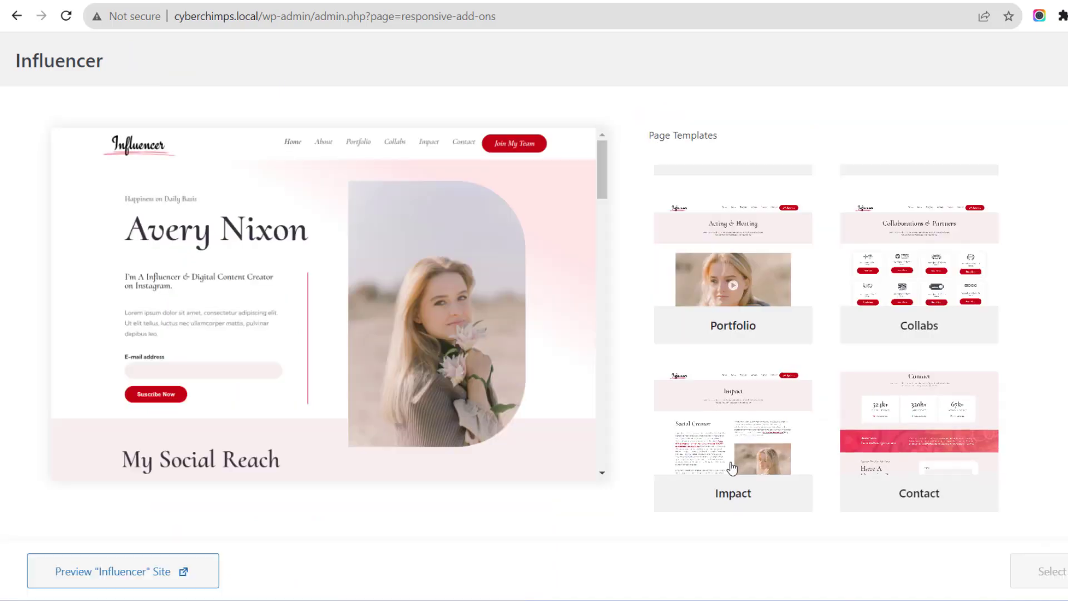
{"action": "left_click", "coordinate": [727, 472]}
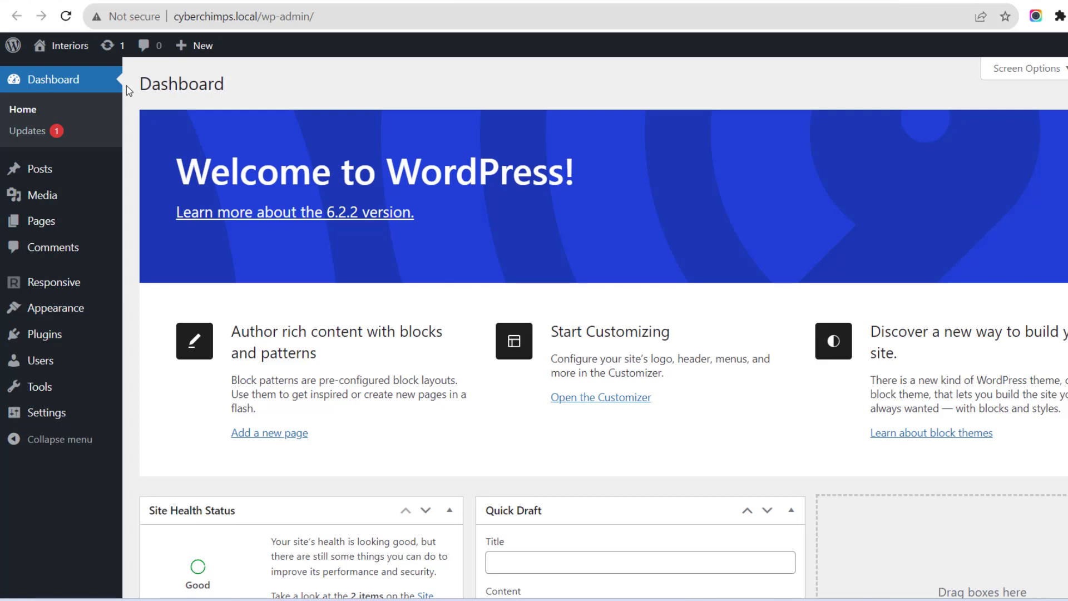
Go to the installed themes and delete the inactive Twenty Twenty-One theme, confirming the deletion.
{"action": "mouse_move", "coordinate": [87, 314]}
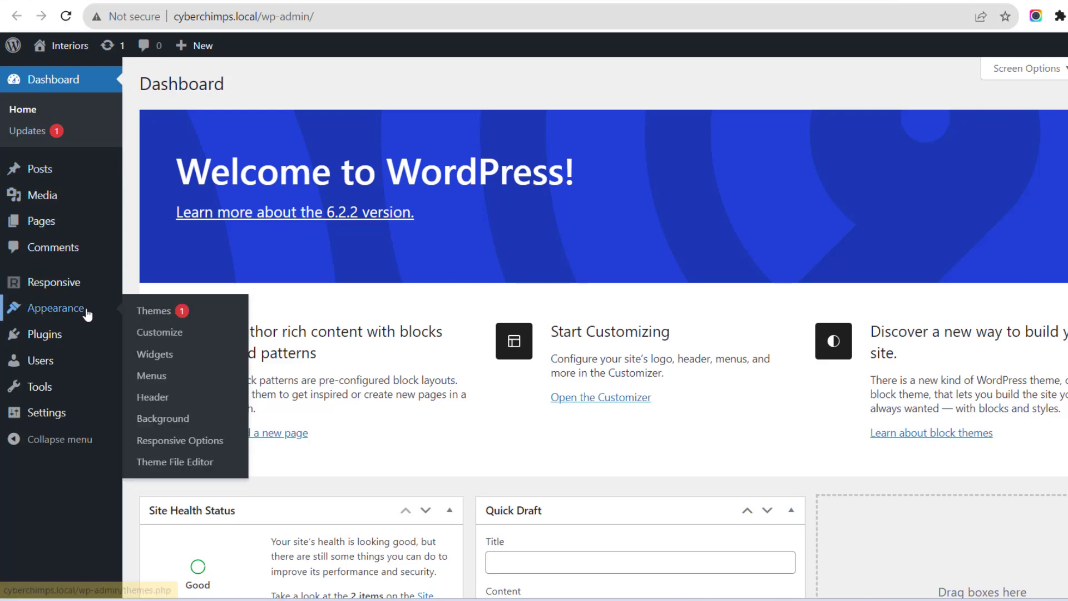
{"action": "left_click", "coordinate": [154, 317]}
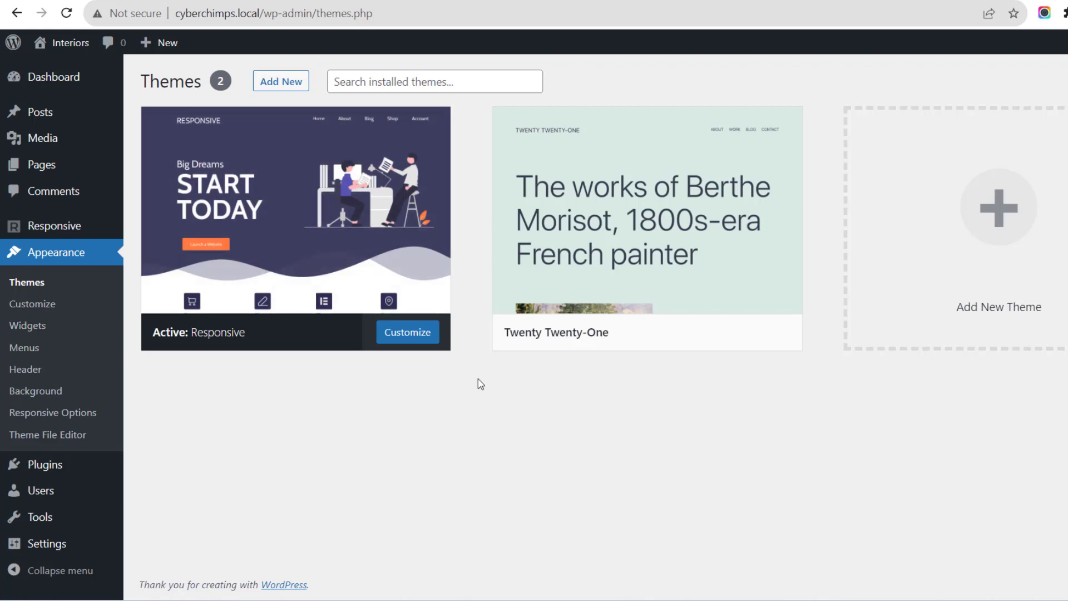
{"action": "mouse_move", "coordinate": [592, 236]}
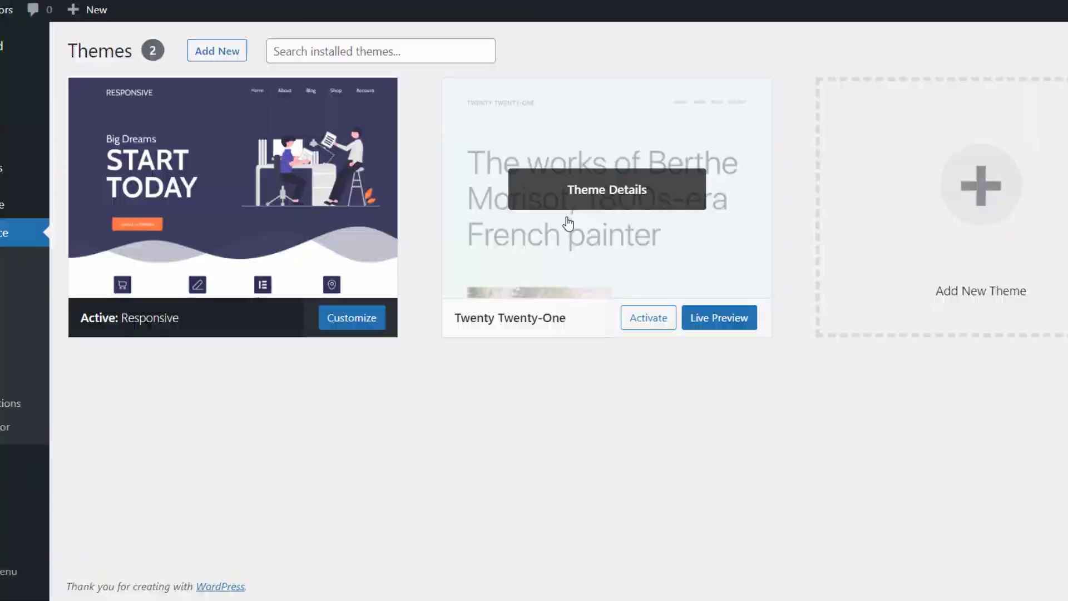
{"action": "left_click", "coordinate": [568, 224]}
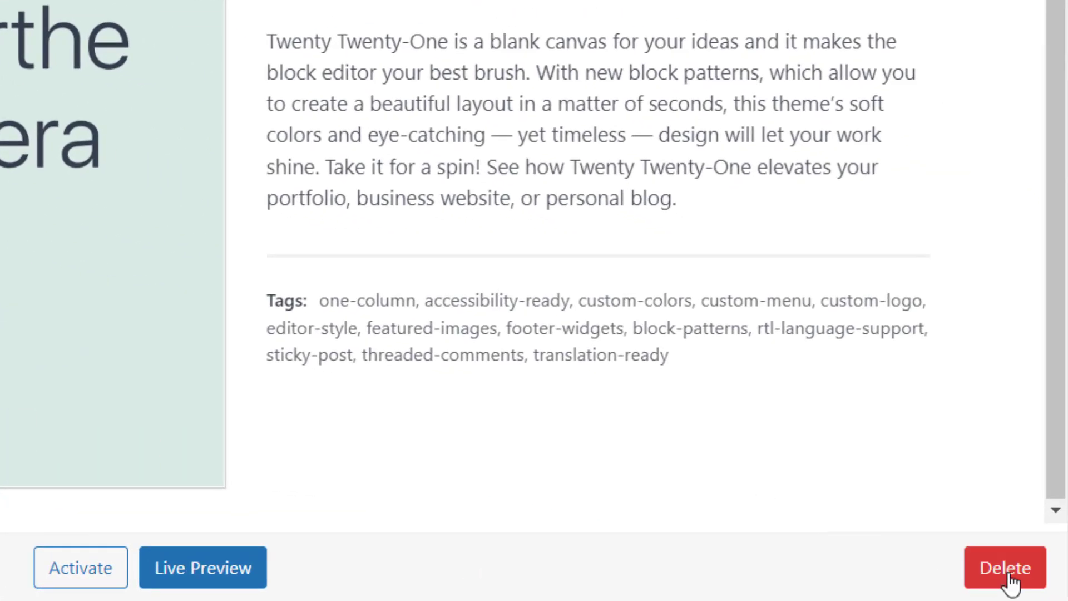
{"action": "left_click", "coordinate": [1005, 567]}
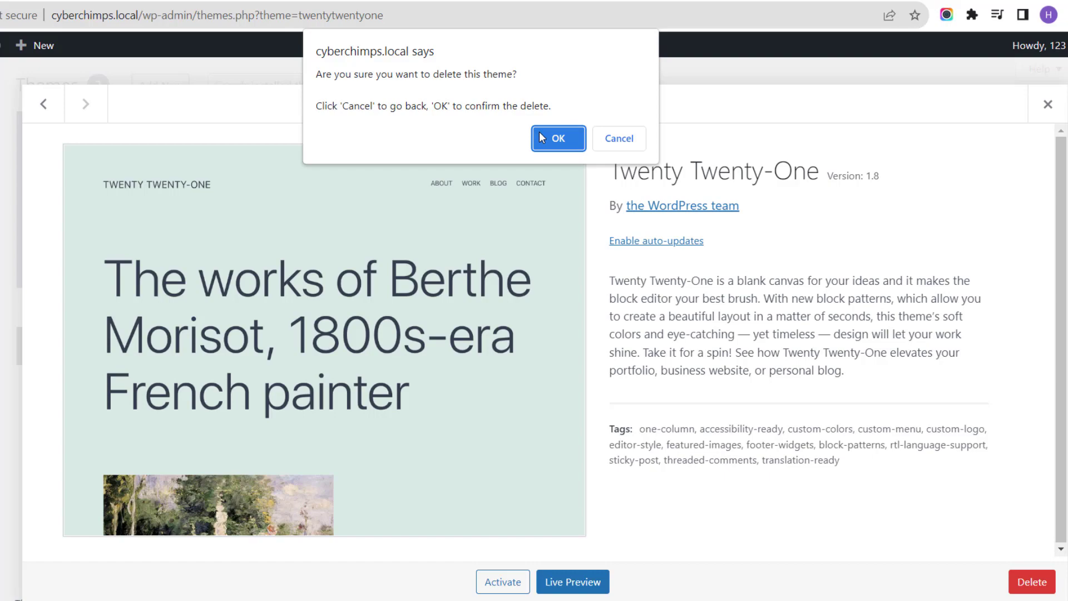
{"action": "left_click", "coordinate": [558, 138]}
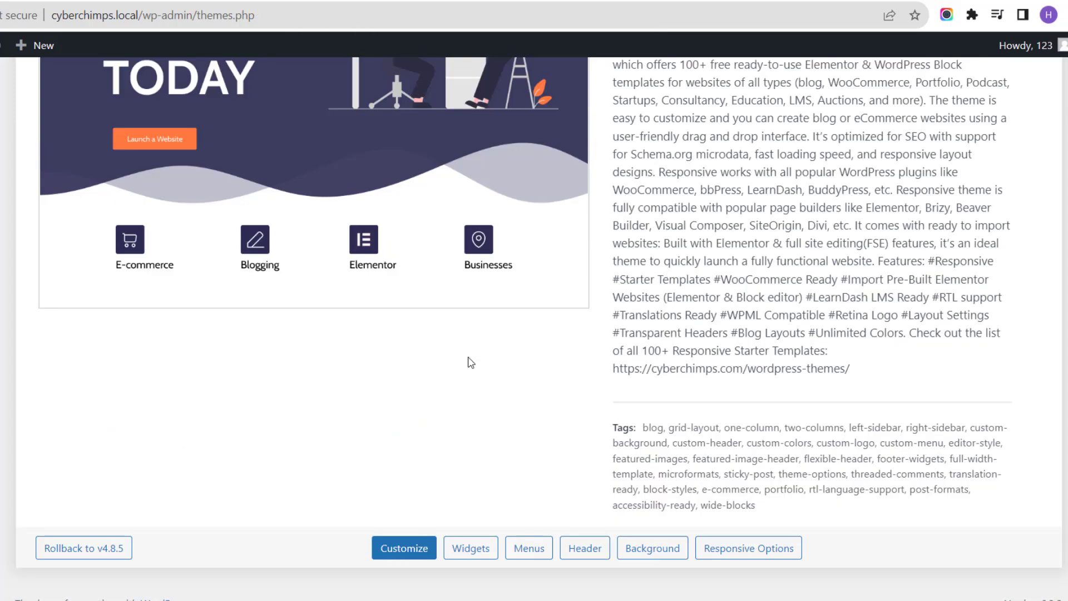
{"action": "scroll", "coordinate": [469, 356], "scroll_direction": "up", "scroll_amount": 5}
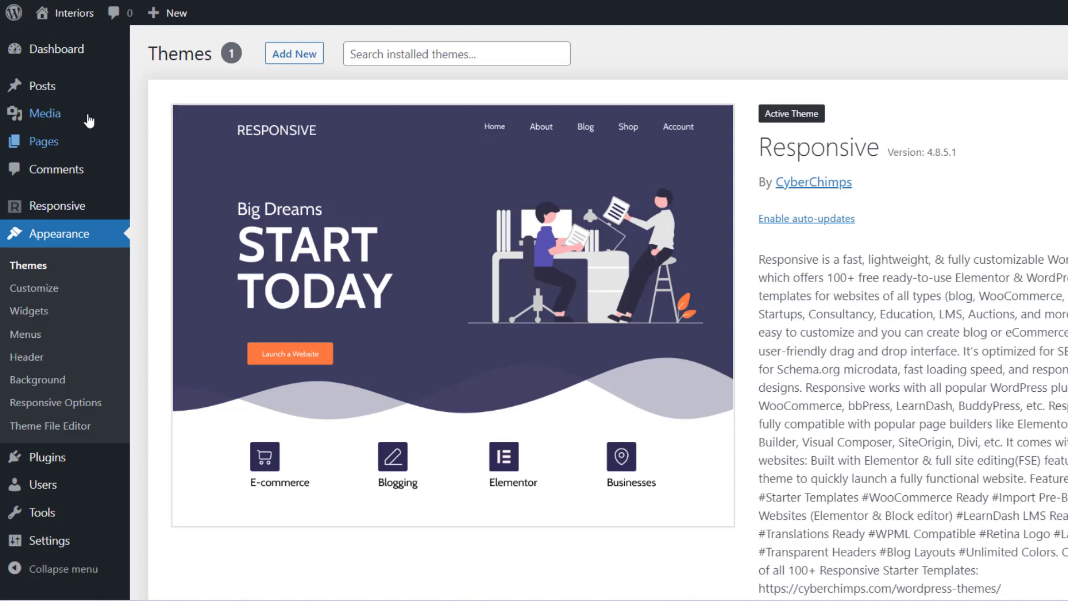
Move the "Hello world!" post to the trash and delete it permanently from there.
{"action": "mouse_move", "coordinate": [88, 95]}
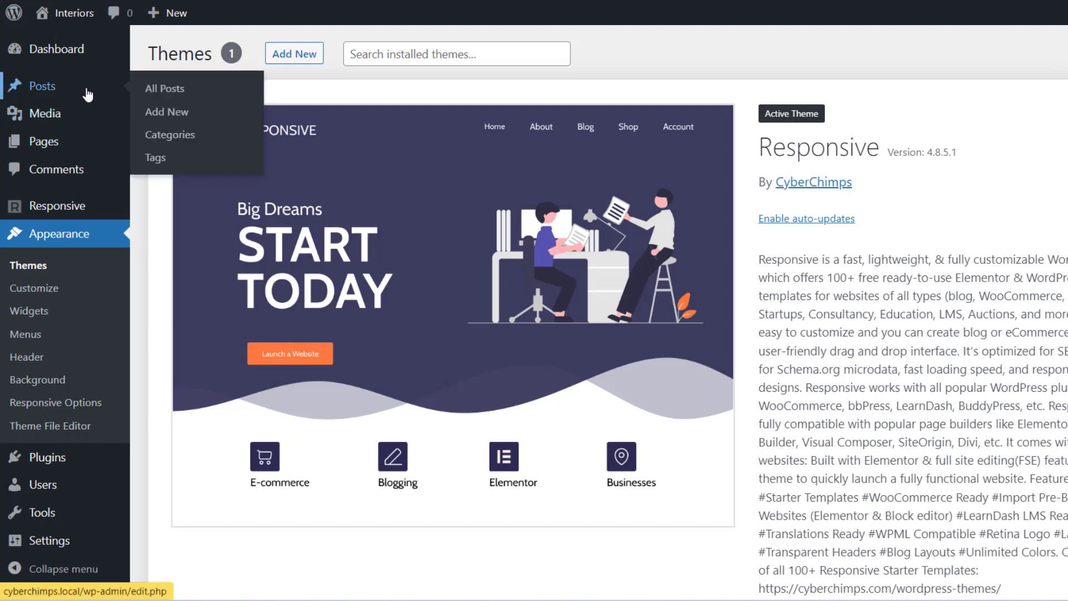
{"action": "left_click", "coordinate": [88, 95]}
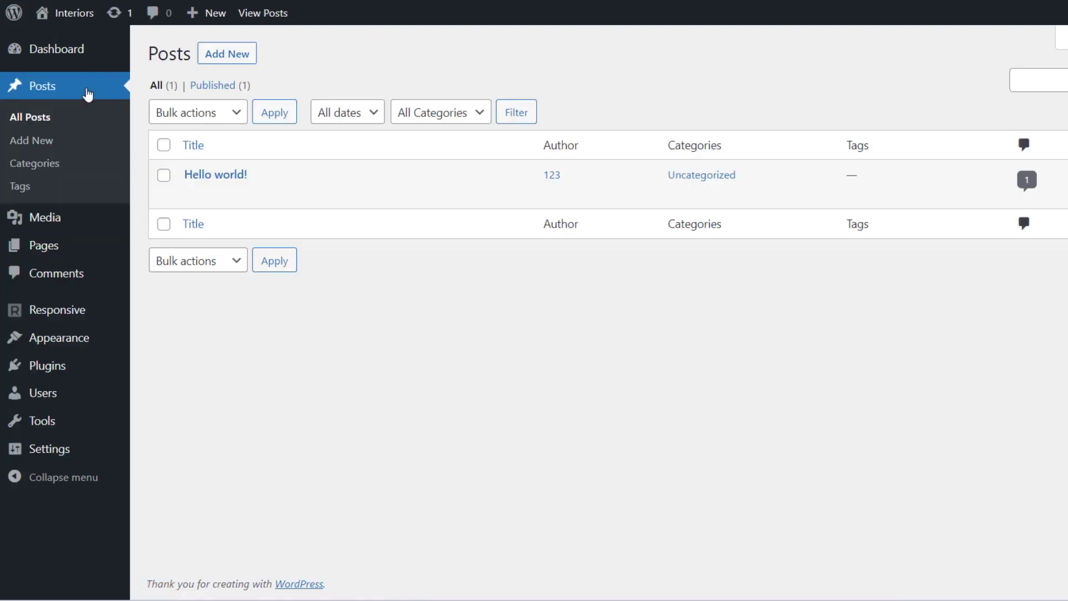
{"action": "mouse_move", "coordinate": [159, 174]}
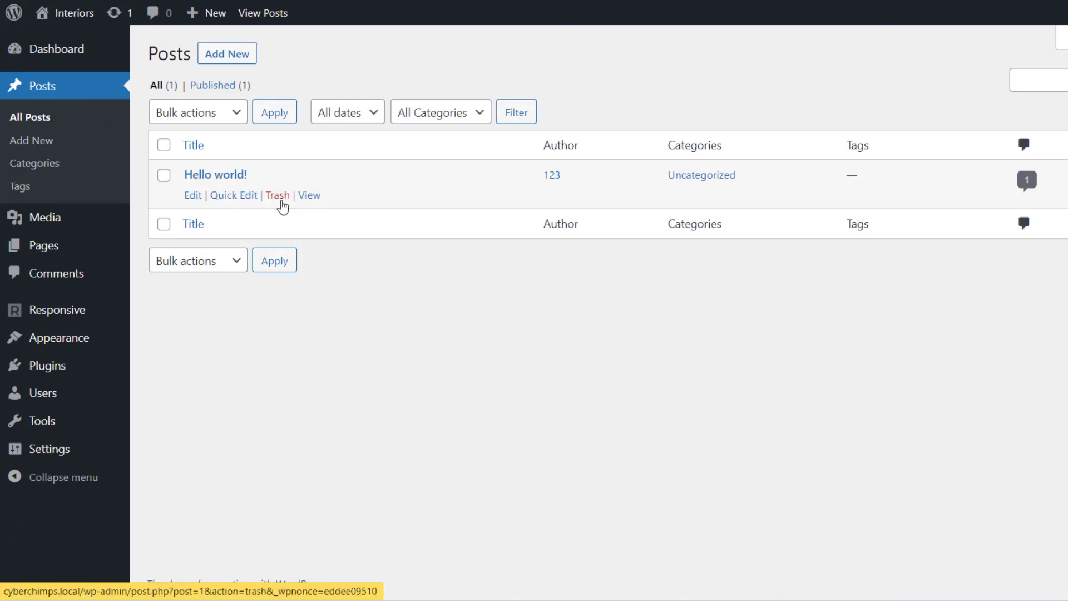
{"action": "left_click", "coordinate": [281, 201]}
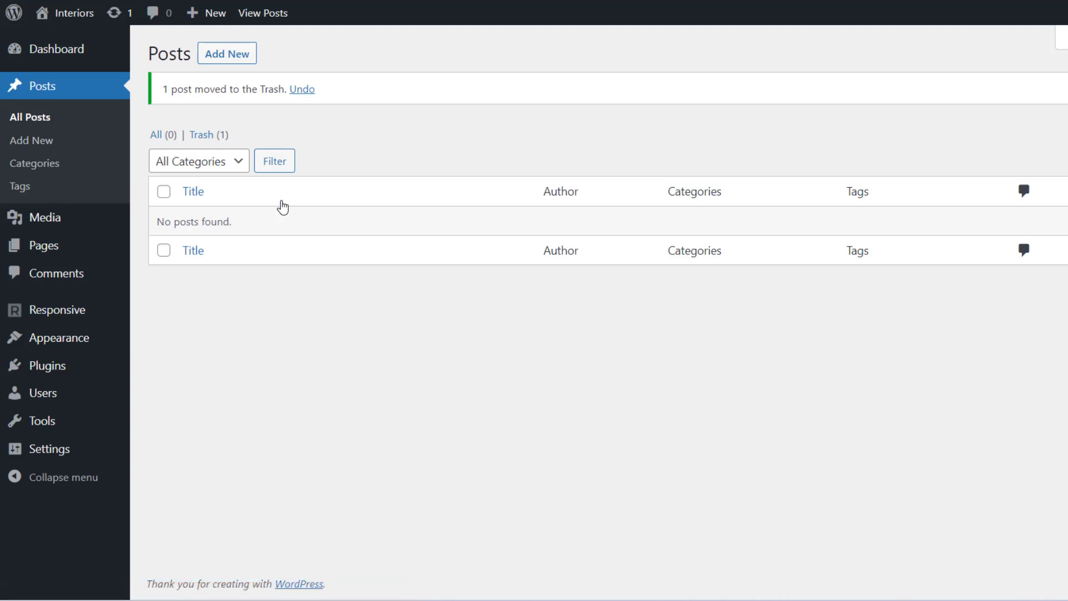
{"action": "left_click", "coordinate": [204, 144]}
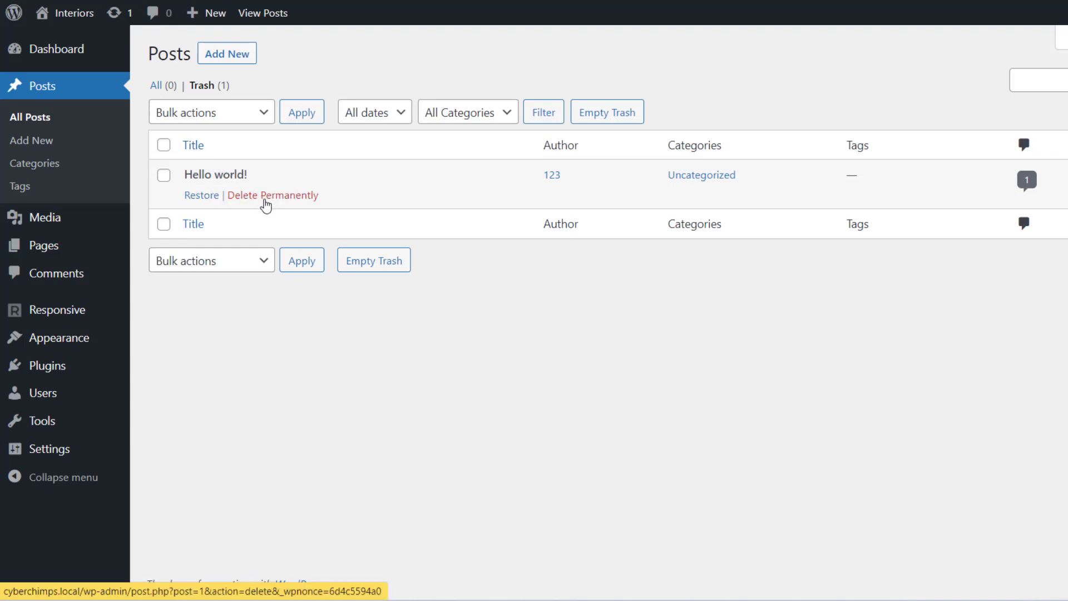
{"action": "left_click", "coordinate": [265, 200]}
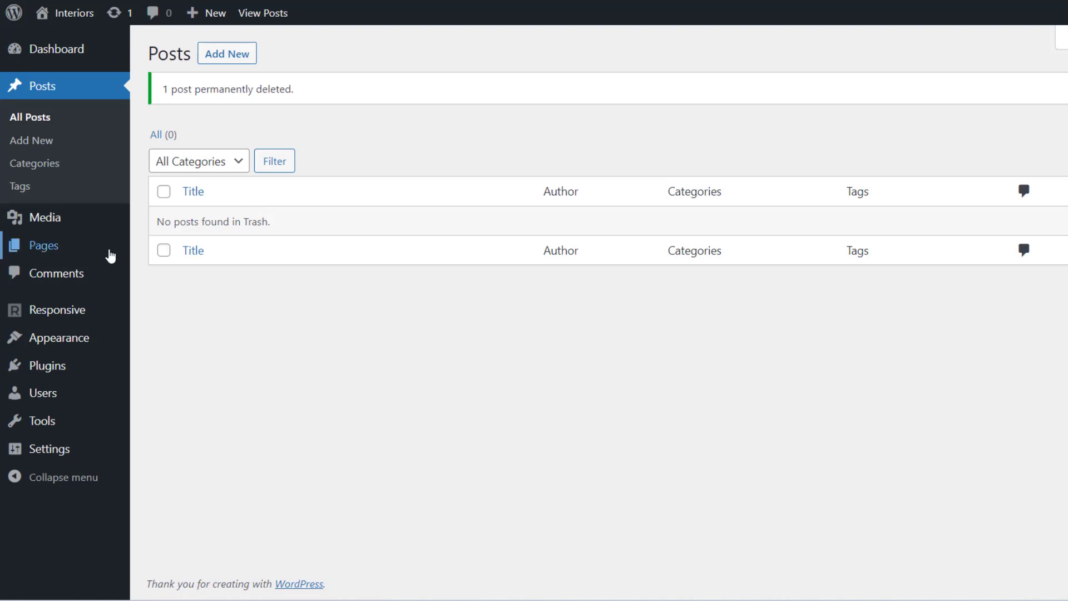
Go to the site's pages, select all of them and set the bulk action to Move to Trash.
{"action": "left_click", "coordinate": [102, 255]}
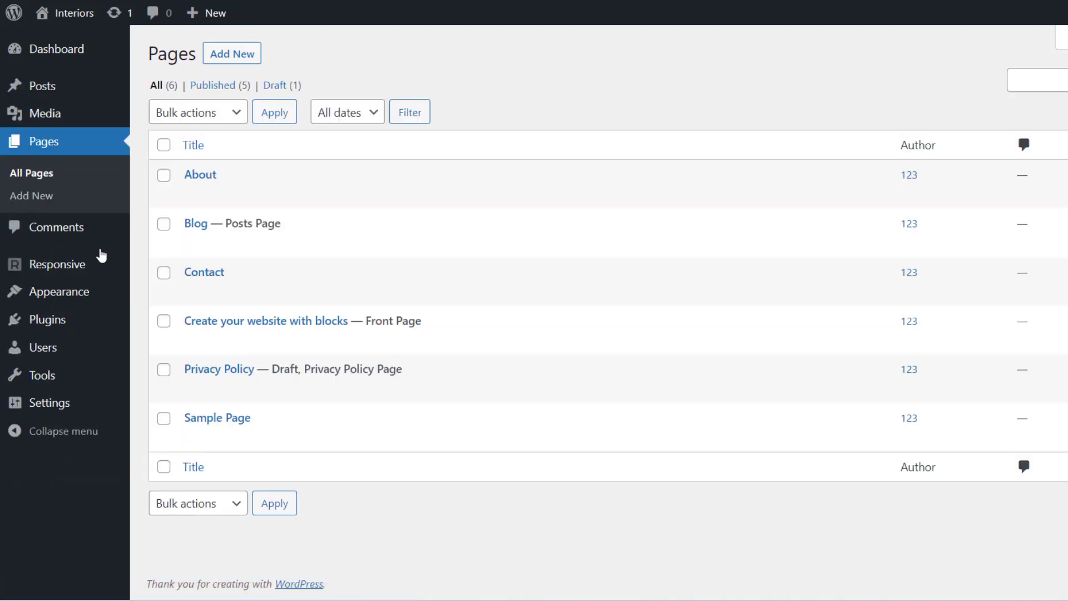
{"action": "mouse_move", "coordinate": [241, 432]}
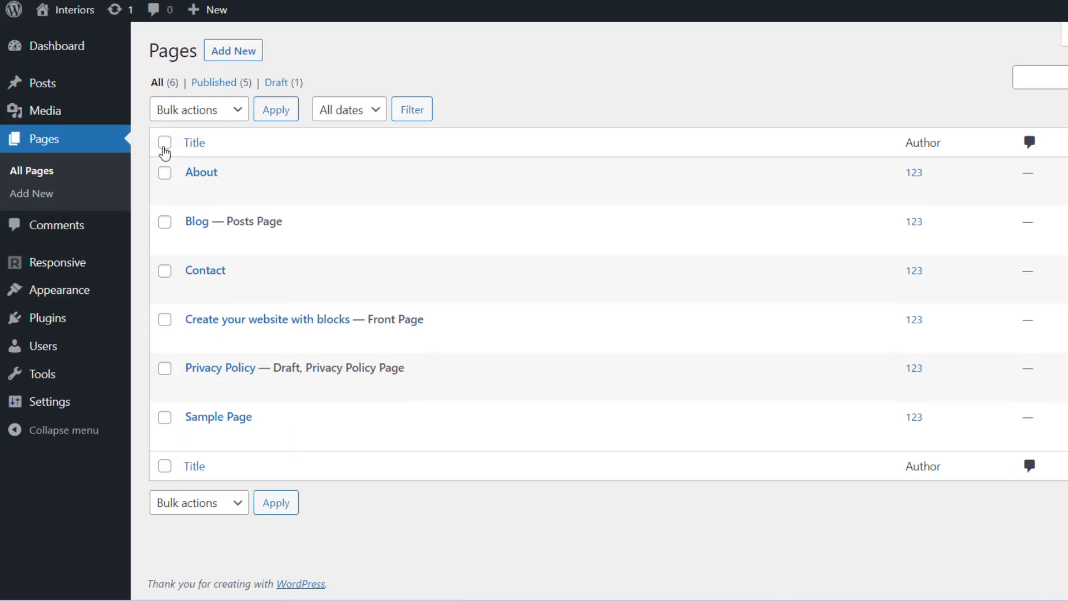
{"action": "left_click", "coordinate": [164, 145]}
{"action": "left_click", "coordinate": [233, 115]}
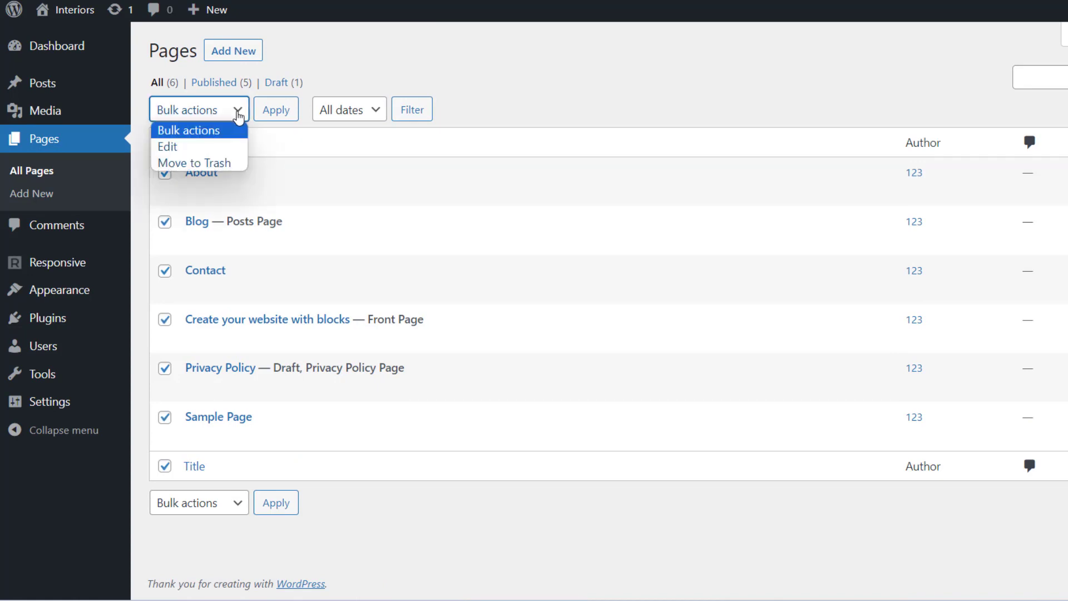
{"action": "left_click", "coordinate": [210, 165]}
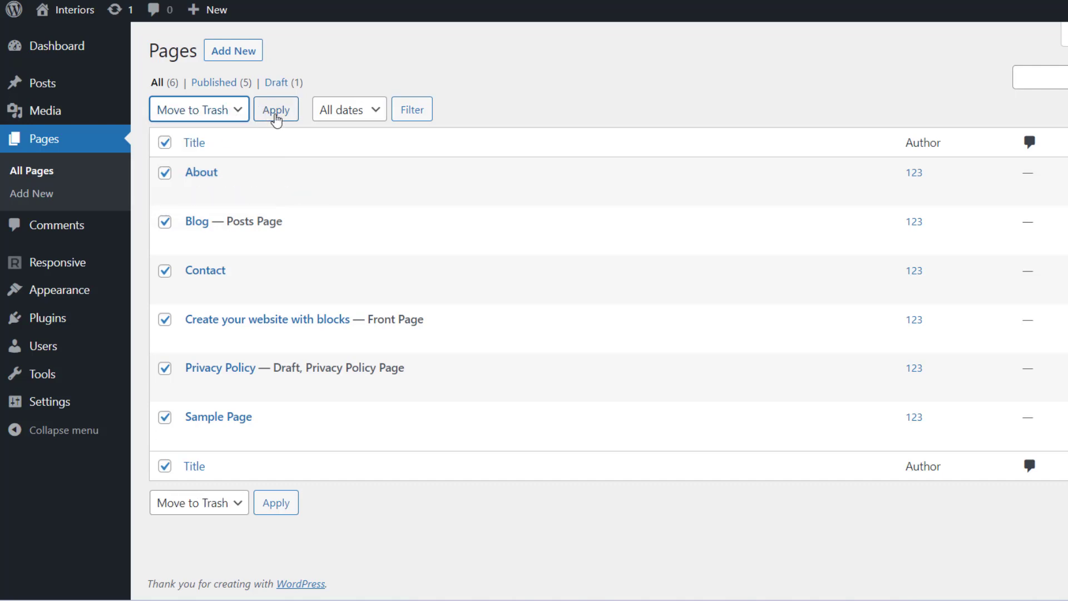